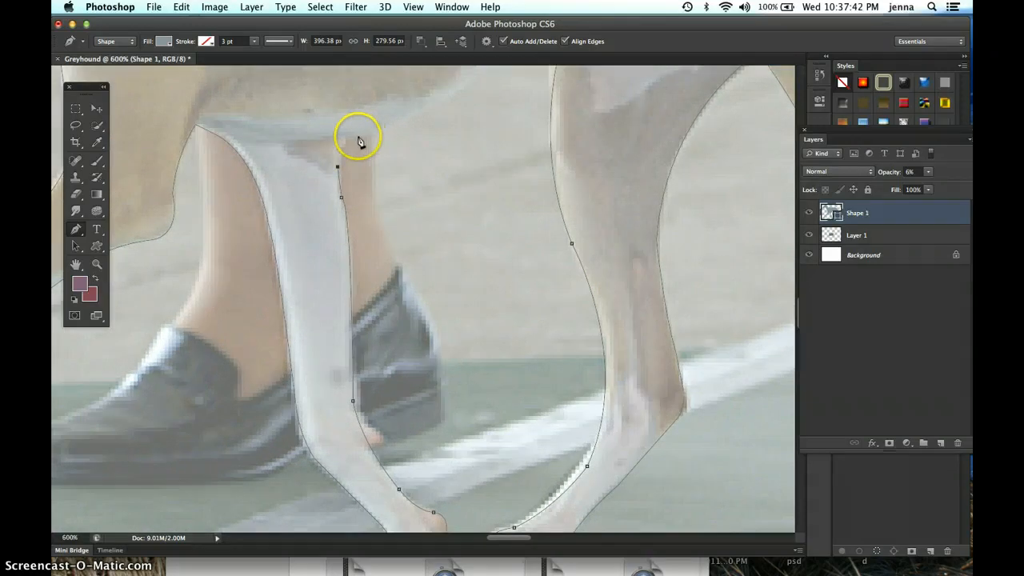
Step: Trace the dog's belly edge with the Pen tool from the front leg to the hind leg and close the body outline
{"action": "left_click_drag", "start_coordinate": [356, 137], "coordinate": [373, 136]}
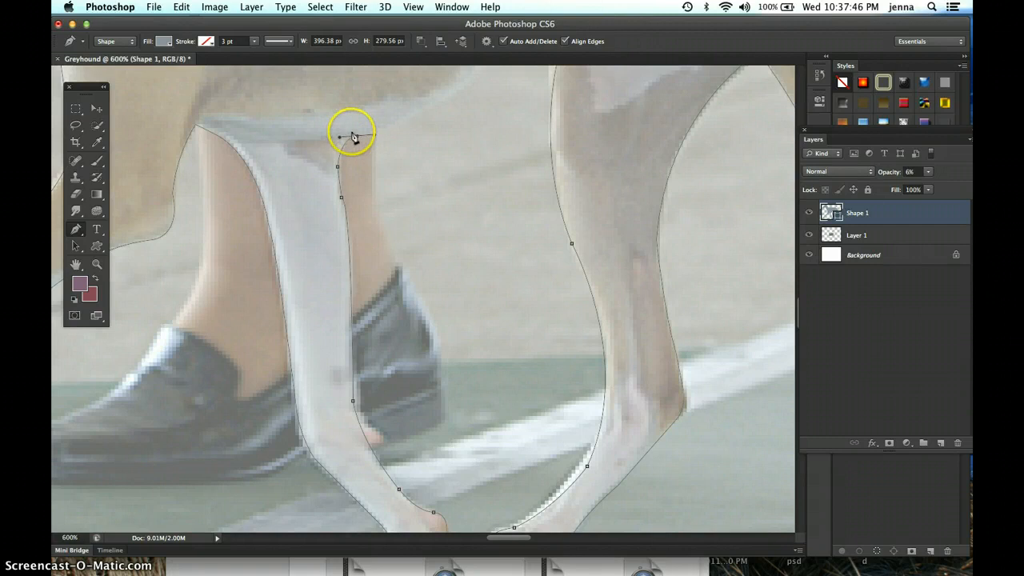
{"action": "left_click", "coordinate": [356, 137]}
{"action": "left_click_drag", "start_coordinate": [357, 143], "coordinate": [192, 267]}
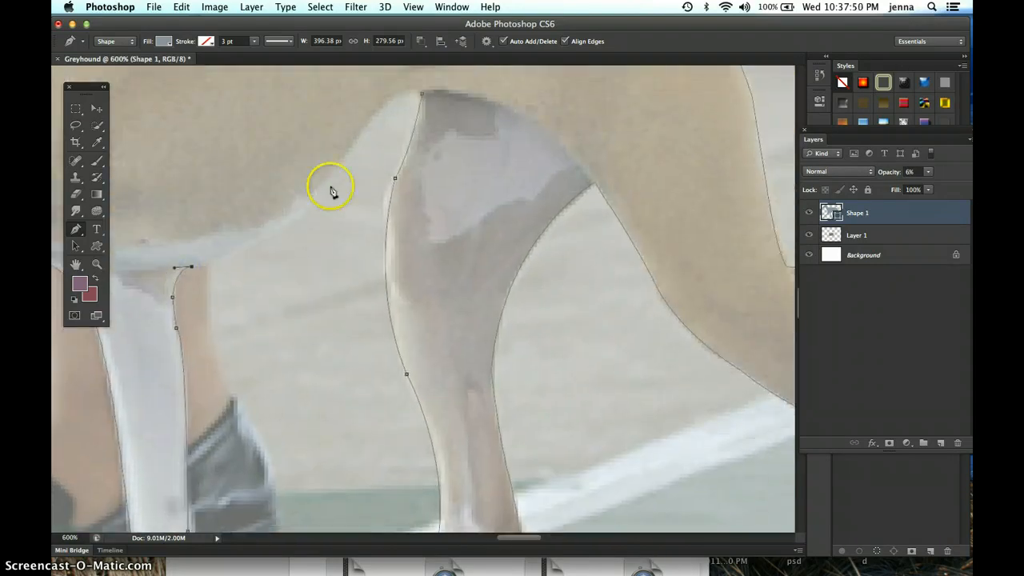
{"action": "left_click", "coordinate": [358, 141]}
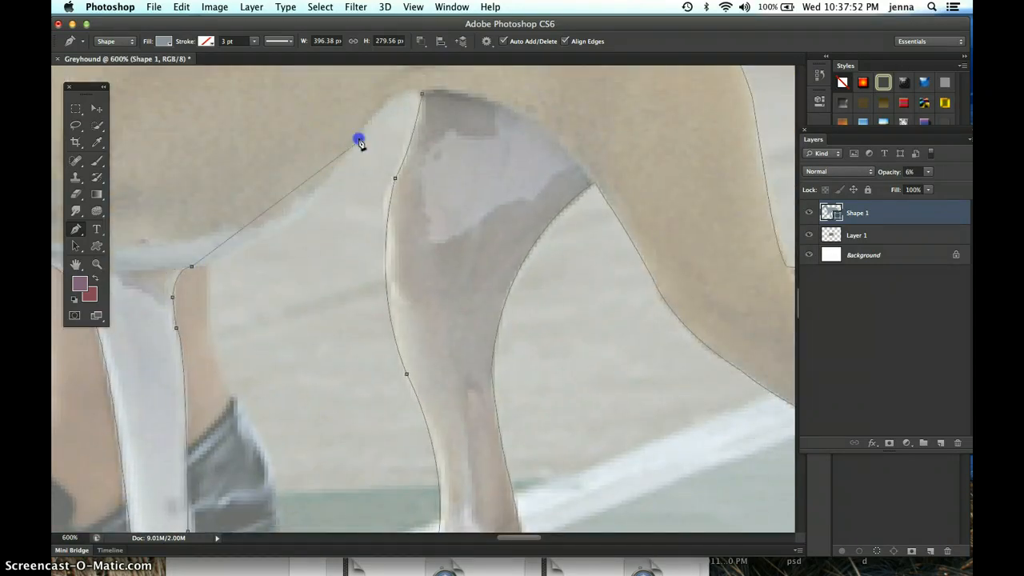
{"action": "left_click_drag", "start_coordinate": [359, 141], "coordinate": [405, 106]}
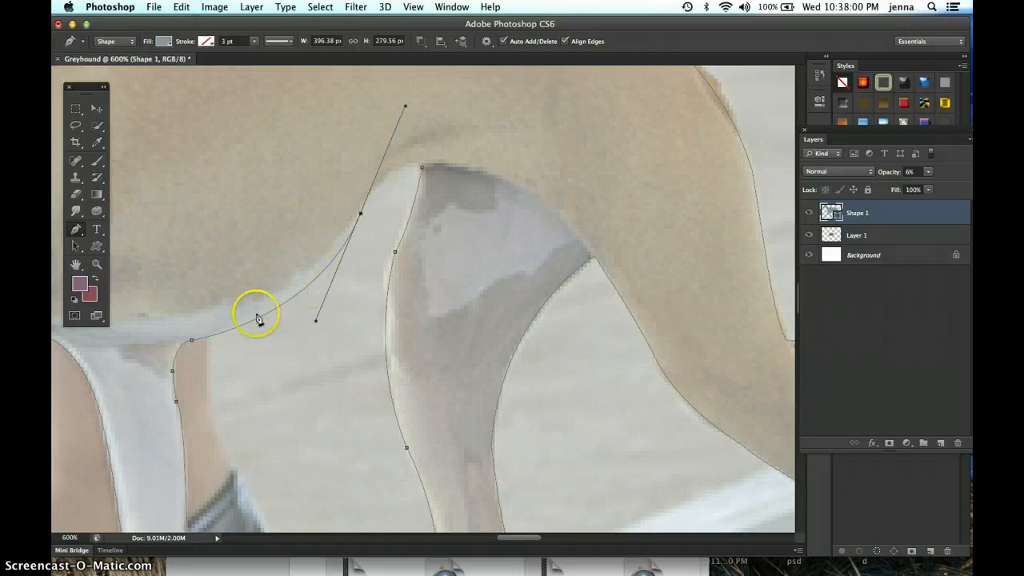
{"action": "left_click", "coordinate": [361, 214]}
{"action": "left_click", "coordinate": [423, 170]}
{"action": "mouse_move", "coordinate": [423, 169]}
{"action": "left_mouse_down"}
{"action": "mouse_move", "coordinate": [460, 167]}
{"action": "mouse_move", "coordinate": [429, 162]}
{"action": "left_mouse_up"}
Step: Hide the photo layer and set Shape 1's opacity to 100% to view the solid silhouette without its path outline
{"action": "key", "text": "super+minus"}
{"action": "key", "text": "super+minus"}
{"action": "key", "text": "super+minus"}
{"action": "key", "text": "super+minus"}
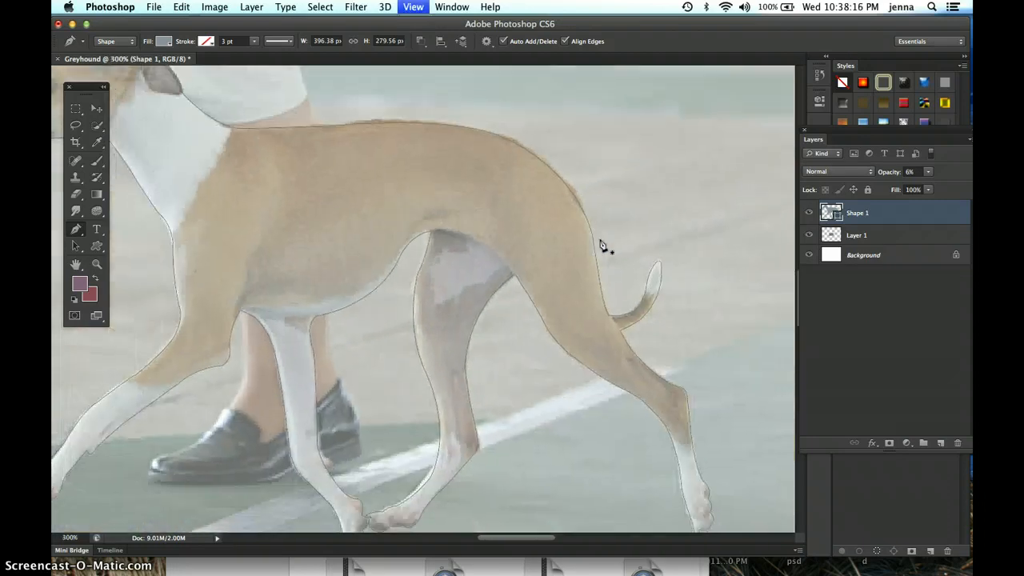
{"action": "key", "text": "super+minus"}
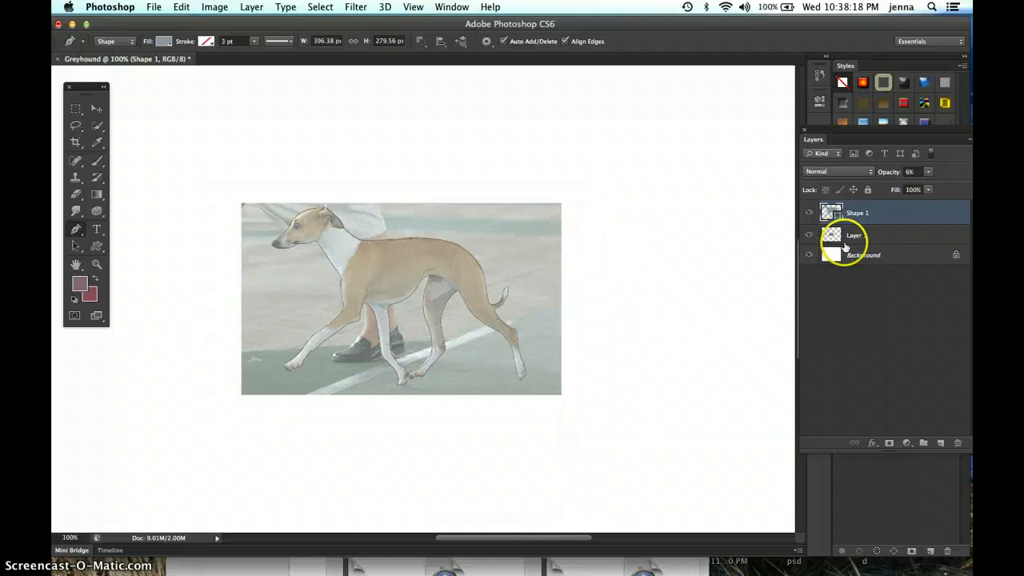
{"action": "left_click", "coordinate": [804, 234]}
{"action": "left_click_drag", "start_coordinate": [890, 180], "coordinate": [972, 163]}
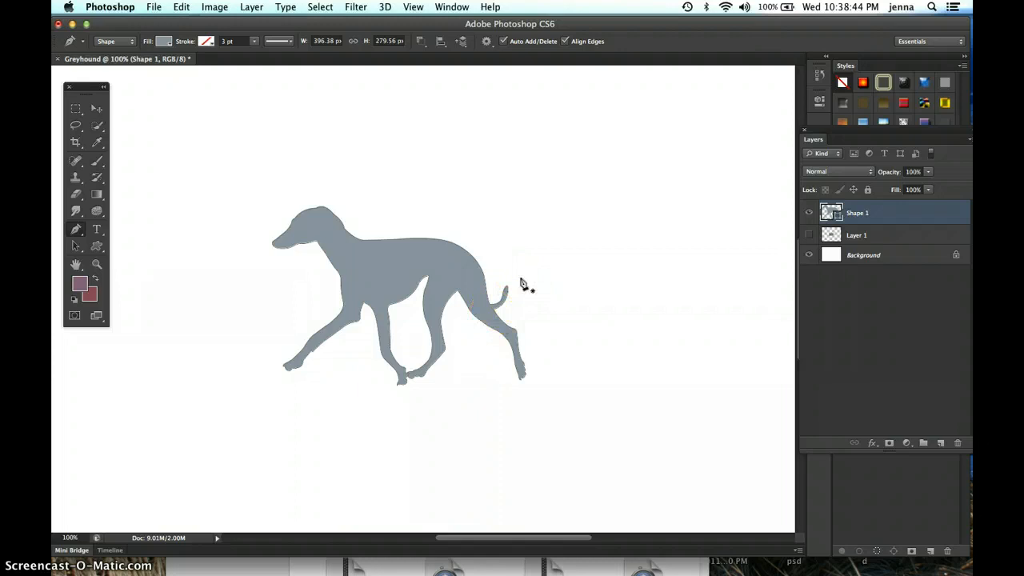
{"action": "left_click", "coordinate": [860, 256]}
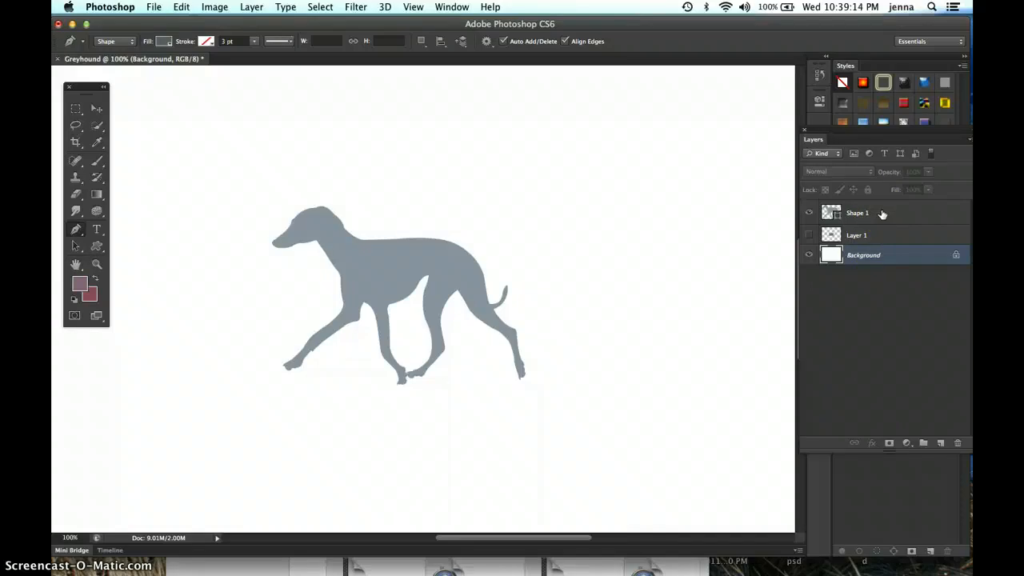
Step: Show the photo on Layer 1 again, hide Shape 1, and make Layer 1 the active layer
{"action": "left_click", "coordinate": [809, 236]}
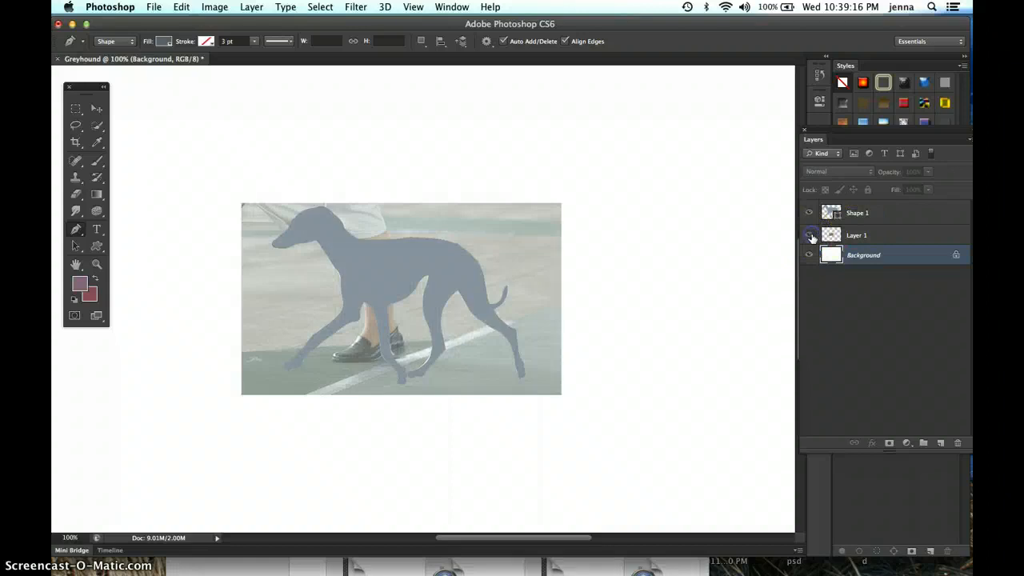
{"action": "left_click", "coordinate": [870, 233]}
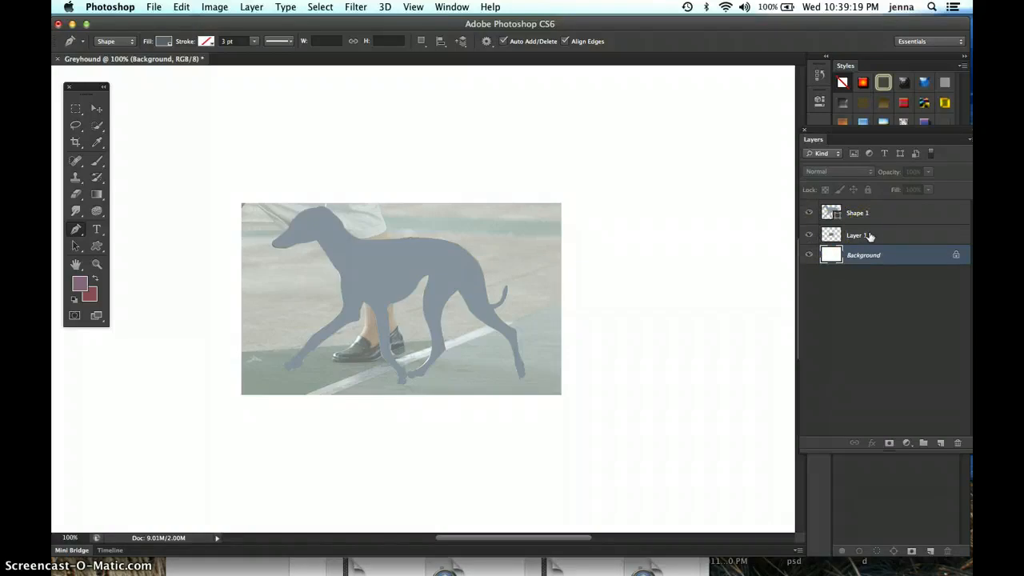
{"action": "left_click", "coordinate": [808, 213]}
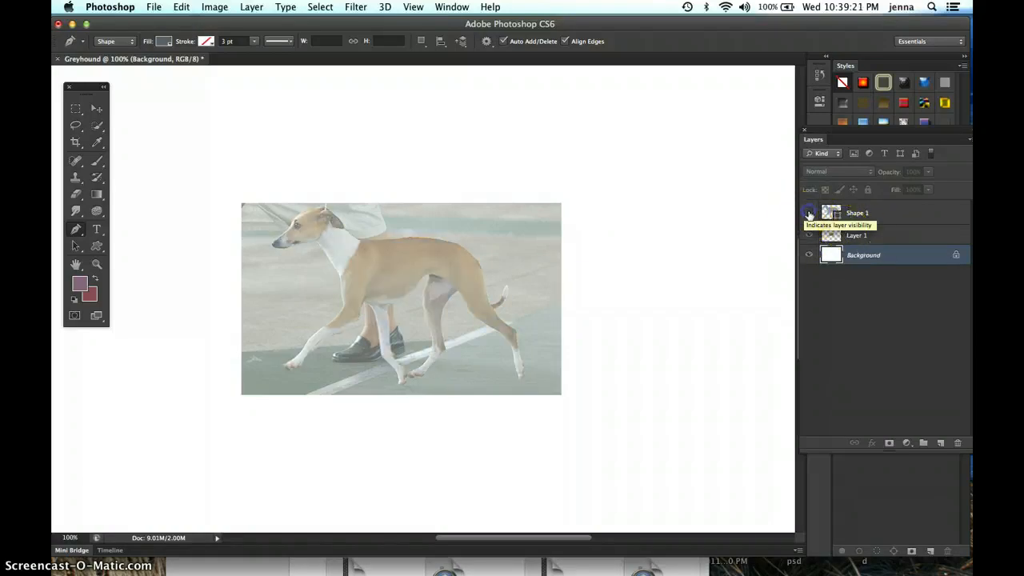
{"action": "left_click", "coordinate": [882, 234]}
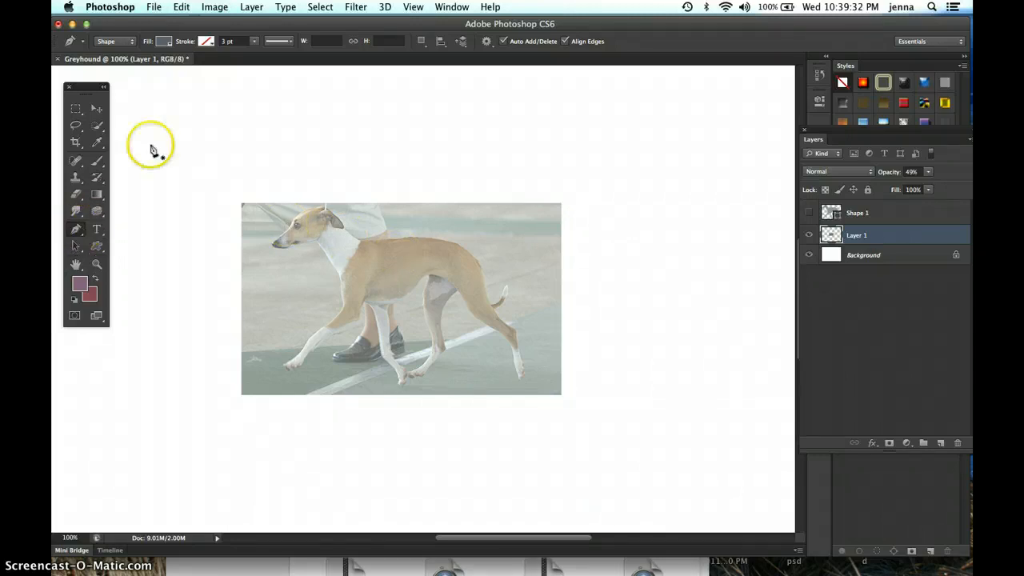
Step: Set the Pen tool's shape fill to a light gray swatch
{"action": "left_click", "coordinate": [163, 42]}
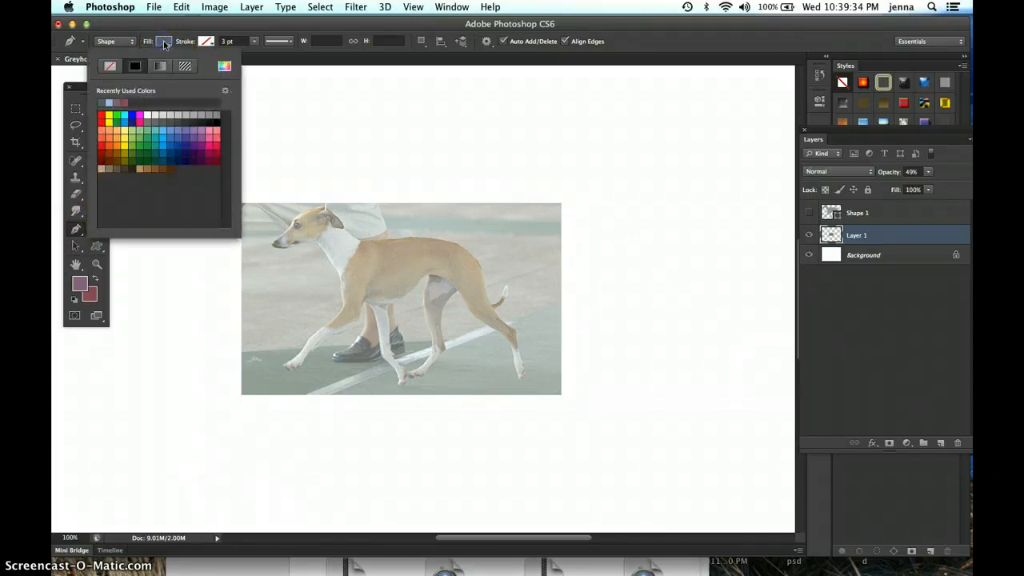
{"action": "left_click", "coordinate": [169, 116]}
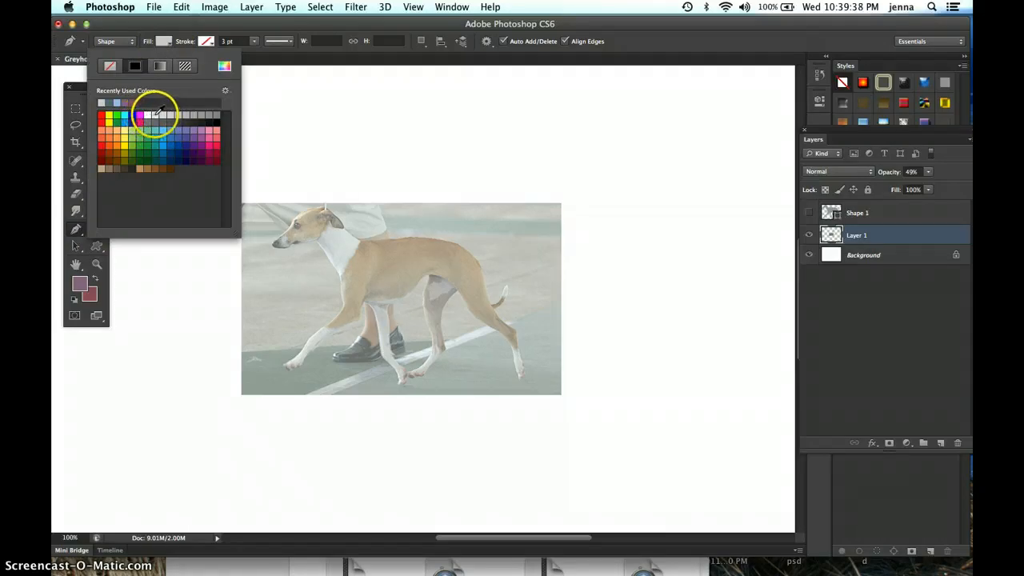
{"action": "left_click", "coordinate": [159, 116]}
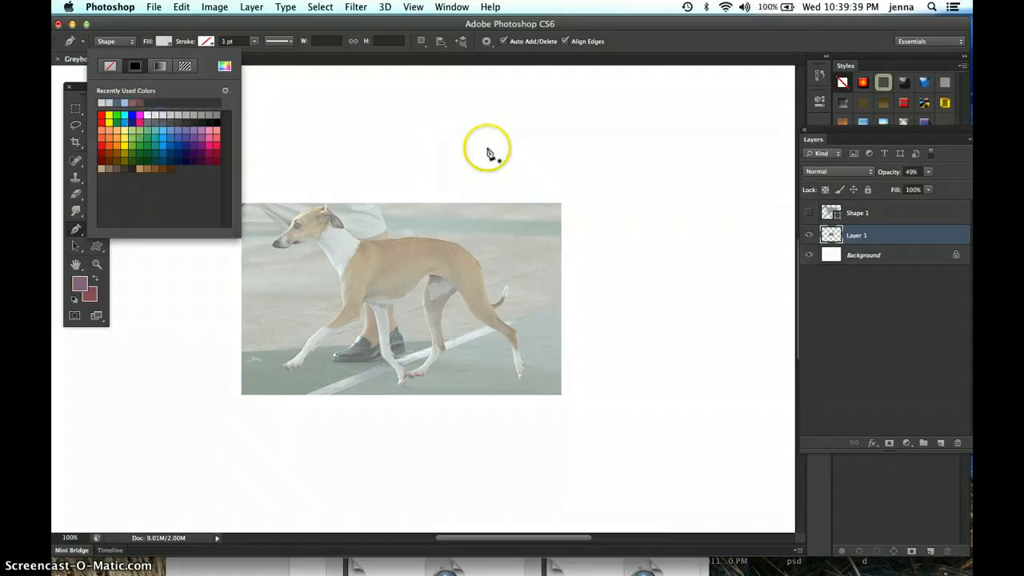
Step: Start a new shape along the back edge of the white neck patch, tracing from the chest up to the base of the neck
{"action": "left_click", "coordinate": [340, 278]}
{"action": "left_click", "coordinate": [350, 257]}
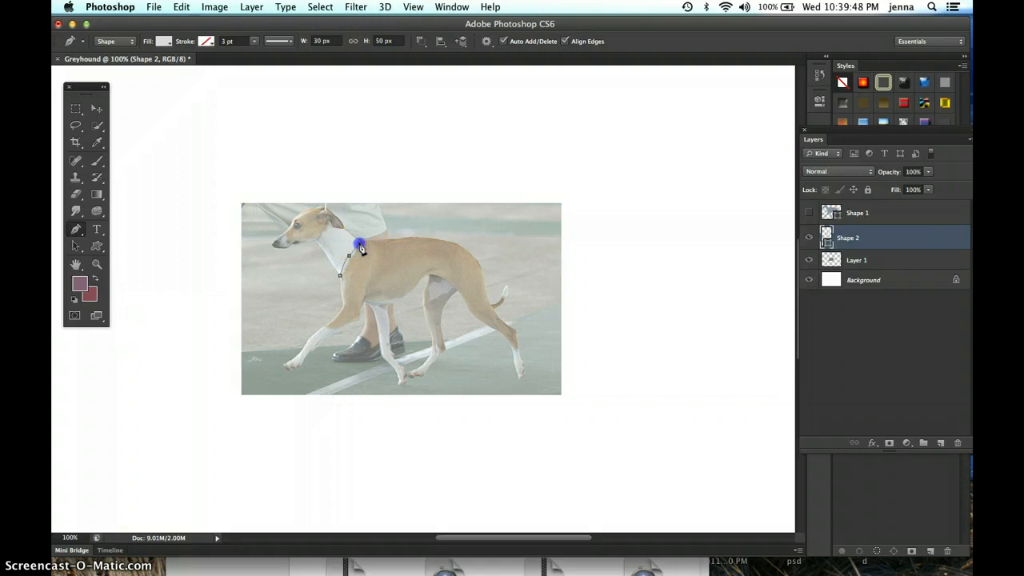
{"action": "left_click", "coordinate": [364, 235]}
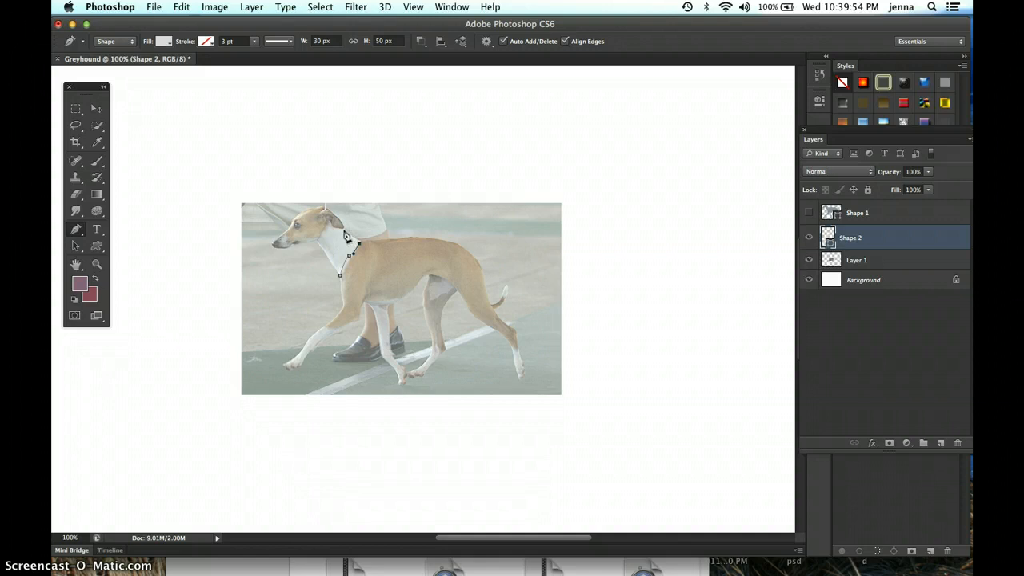
{"action": "key", "text": "super+plus"}
{"action": "key", "text": "super+plus"}
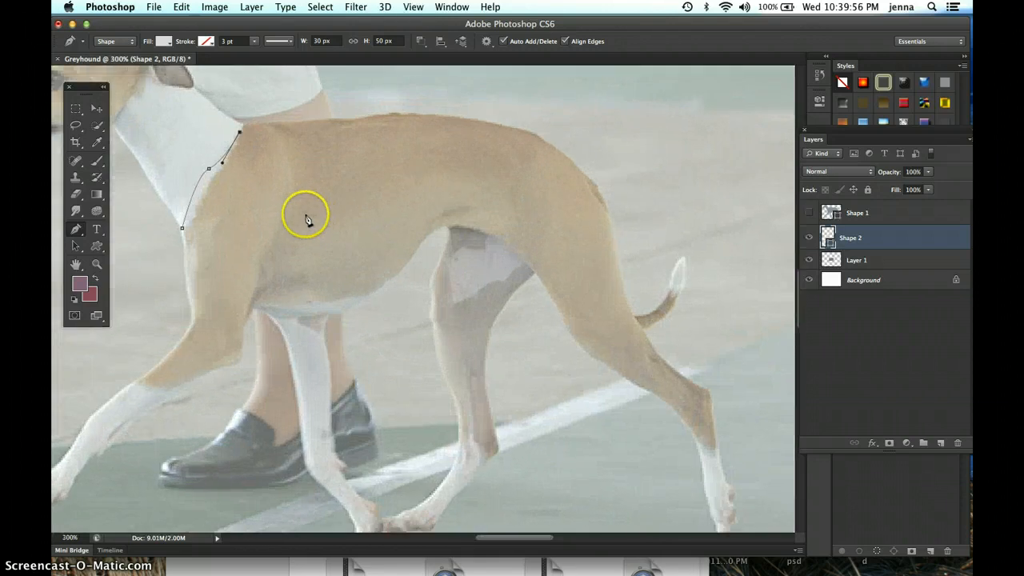
{"action": "left_click_drag", "start_coordinate": [306, 215], "coordinate": [507, 357]}
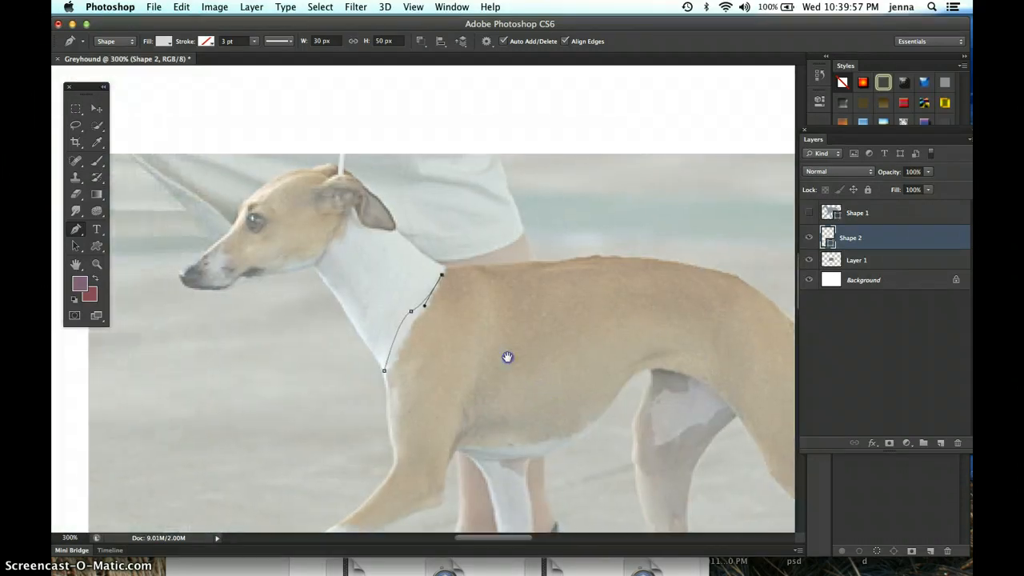
{"action": "left_click", "coordinate": [441, 267]}
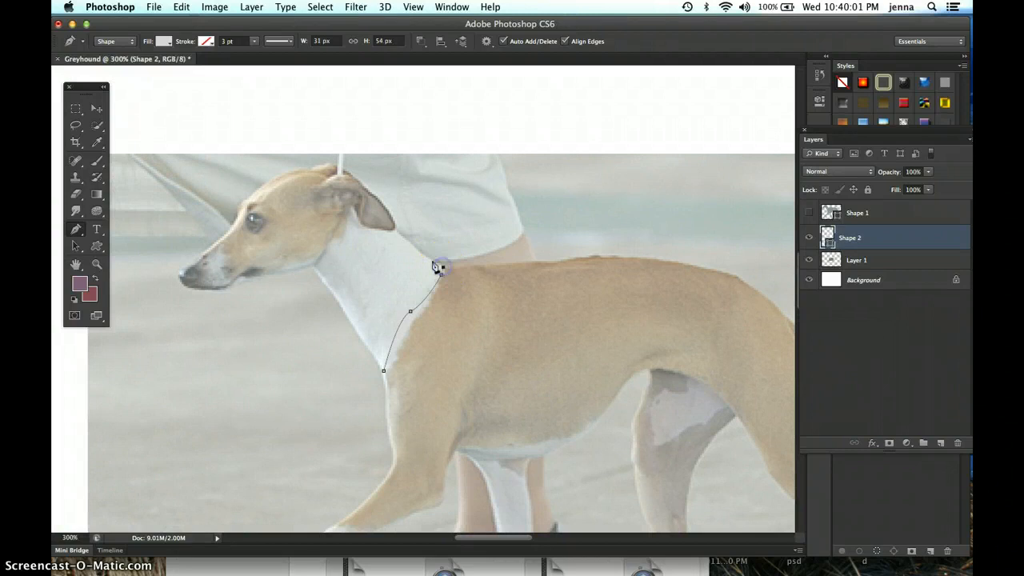
Step: Continue the neck patch path up the nape, along the lower edge of the ear and down behind the cheek
{"action": "left_click", "coordinate": [395, 231]}
{"action": "left_click", "coordinate": [374, 230]}
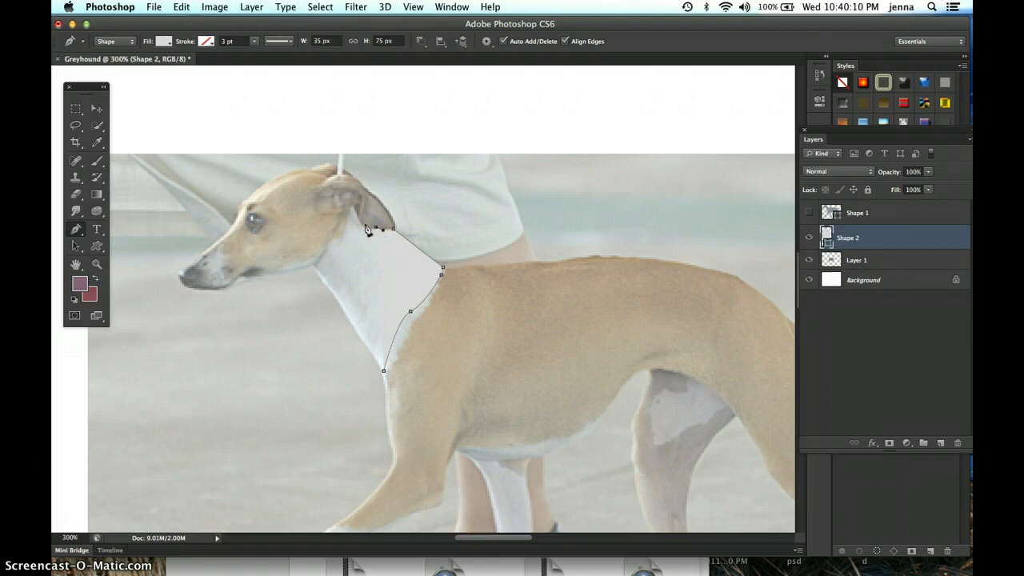
{"action": "left_click", "coordinate": [353, 200]}
{"action": "left_click", "coordinate": [345, 208]}
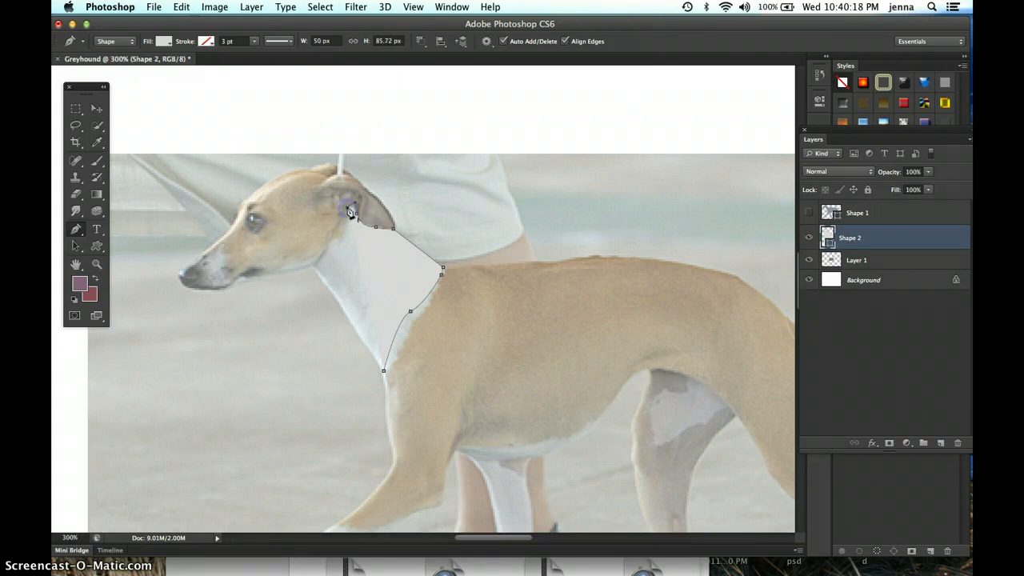
{"action": "left_click_drag", "start_coordinate": [343, 240], "coordinate": [336, 249]}
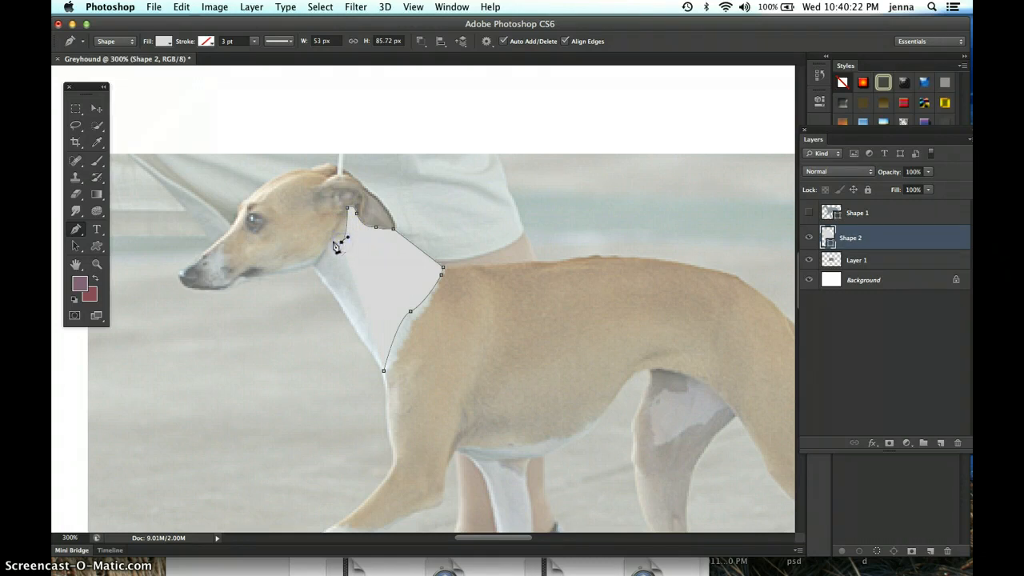
Step: Trace the neck patch around the jaw and down the throat, closing the shape at the chest at about 68 by 86 px
{"action": "left_click", "coordinate": [326, 241]}
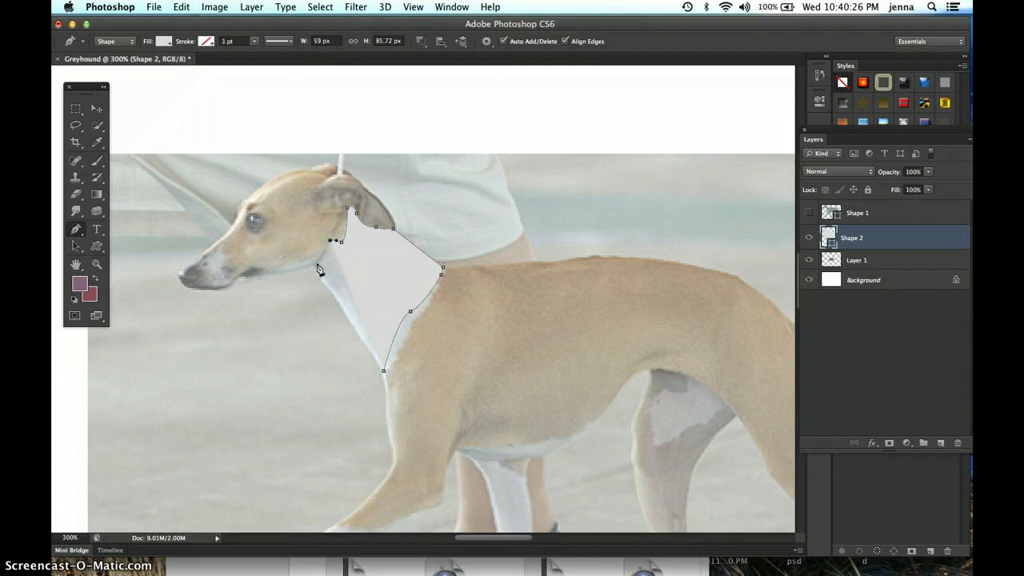
{"action": "left_click", "coordinate": [308, 268]}
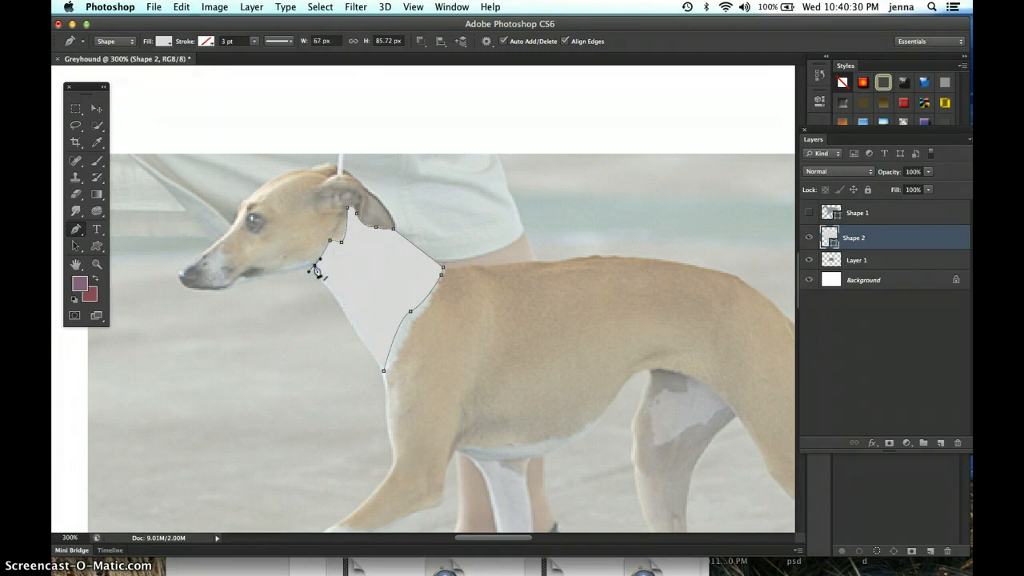
{"action": "left_click_drag", "start_coordinate": [315, 267], "coordinate": [312, 270]}
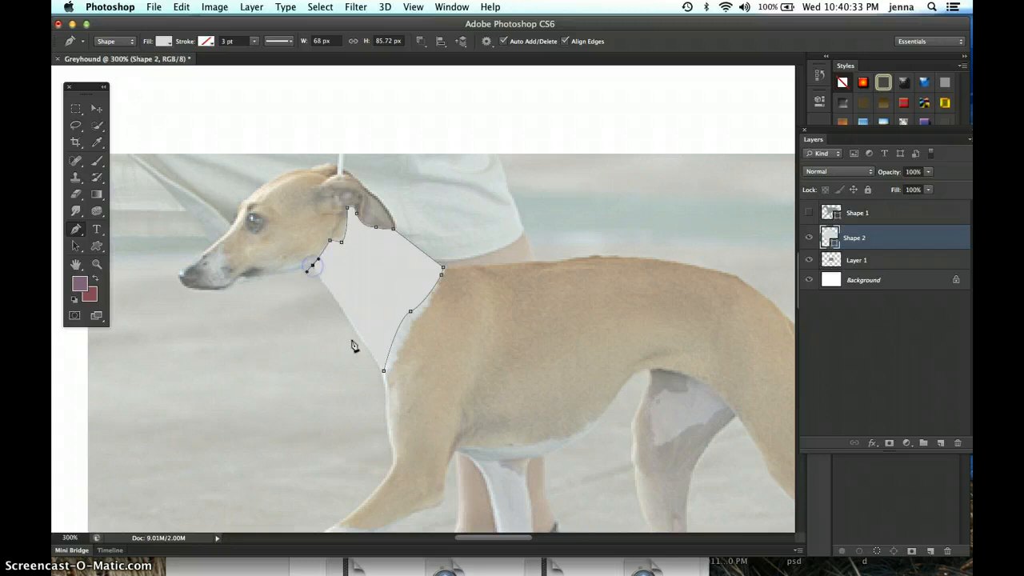
{"action": "left_click", "coordinate": [313, 267]}
{"action": "left_click_drag", "start_coordinate": [384, 371], "coordinate": [388, 384]}
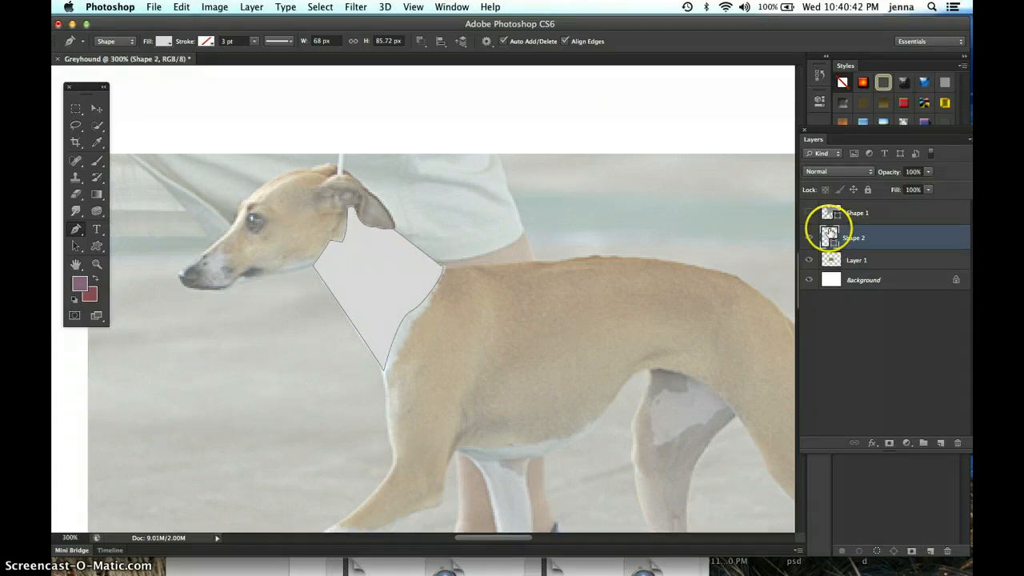
Step: Show Shape 1, move Shape 2 above it in the layer order, and deselect the shapes by activating the Background layer
{"action": "left_click", "coordinate": [809, 213]}
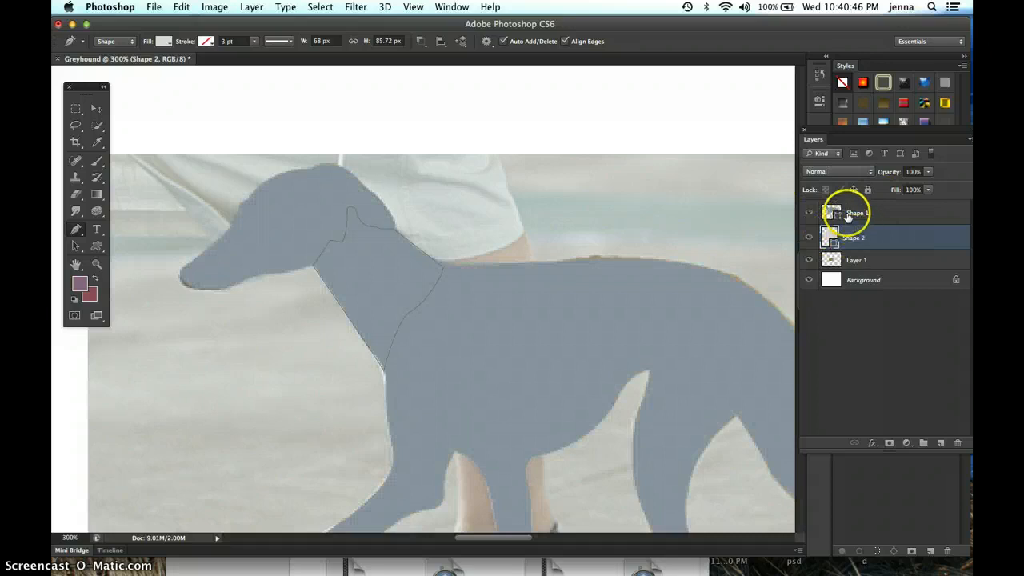
{"action": "left_click_drag", "start_coordinate": [884, 241], "coordinate": [875, 210]}
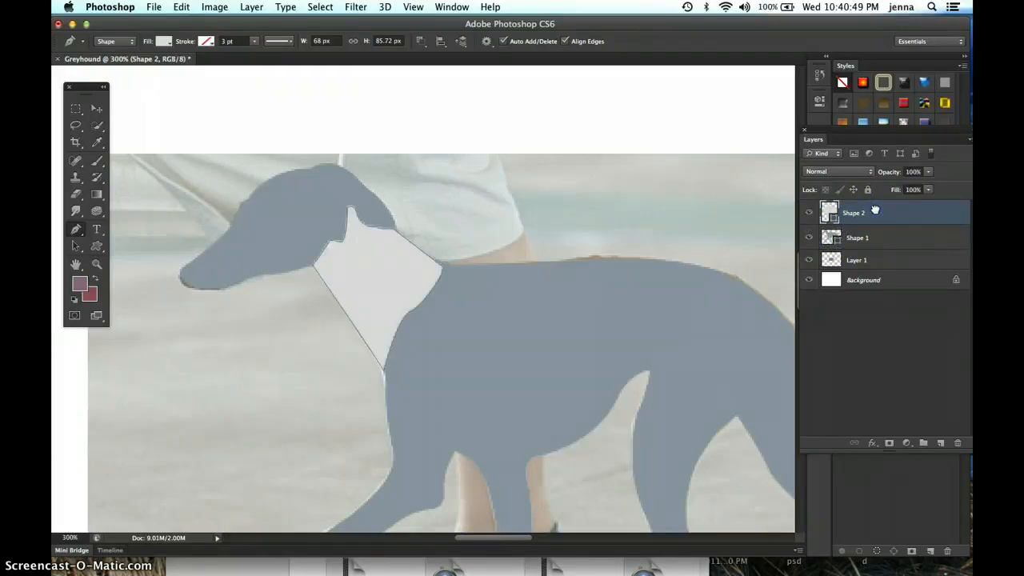
{"action": "left_click", "coordinate": [861, 280]}
Step: Hide the photo layer temporarily to examine the silhouette with its light neck patch, and show the photo again
{"action": "key", "text": "super+1"}
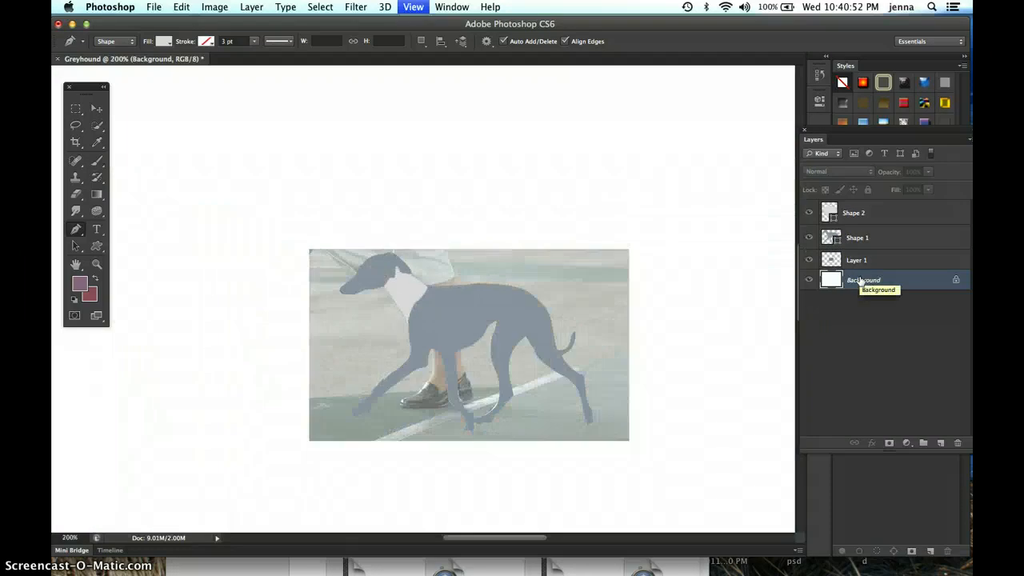
{"action": "left_click", "coordinate": [809, 260]}
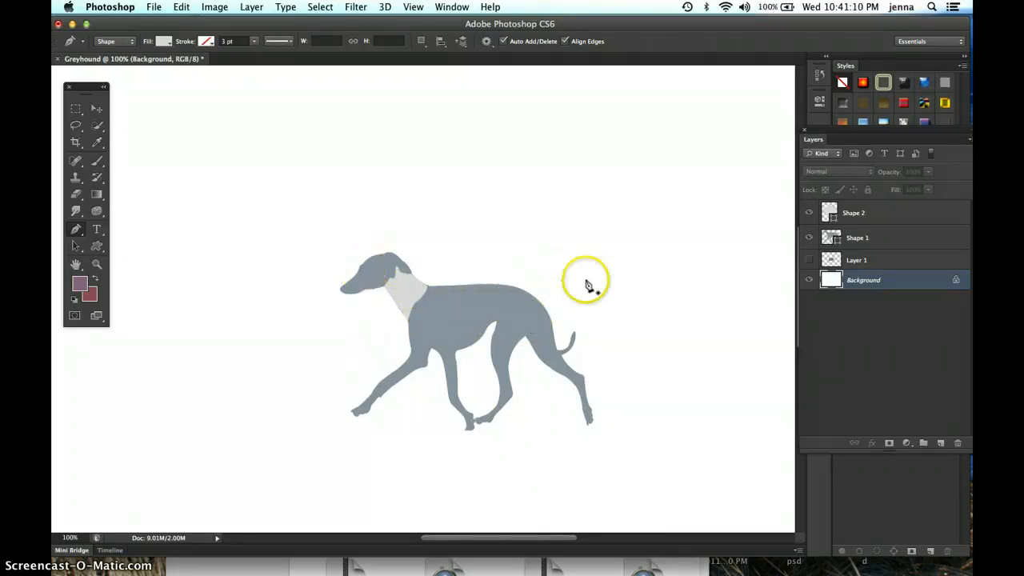
{"action": "left_click", "coordinate": [809, 260]}
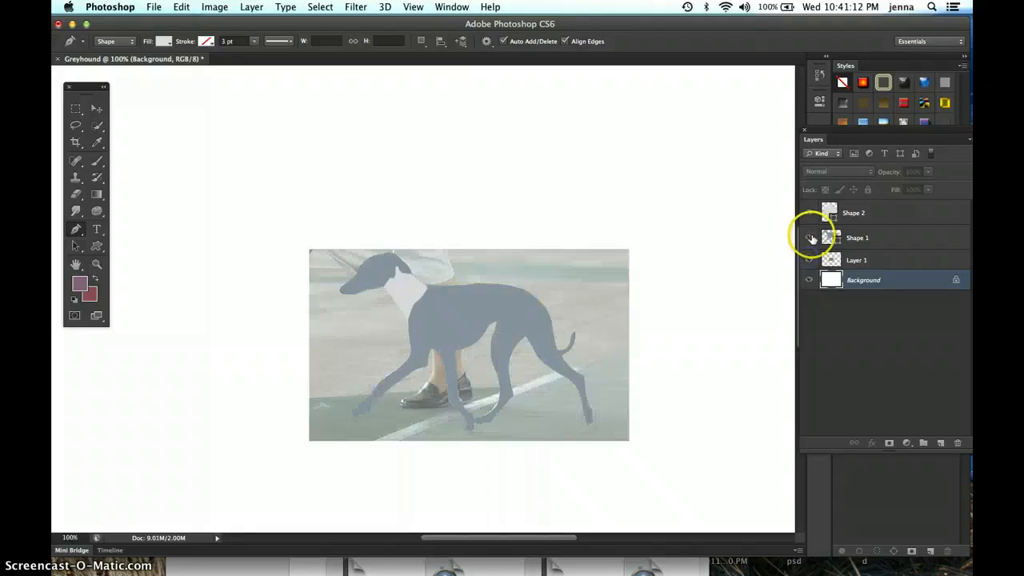
Step: Hide the Shape 1 and Shape 2 layers and get the Pen tool ready over a close view of the dog's head
{"action": "left_click", "coordinate": [809, 238]}
{"action": "left_click", "coordinate": [811, 213]}
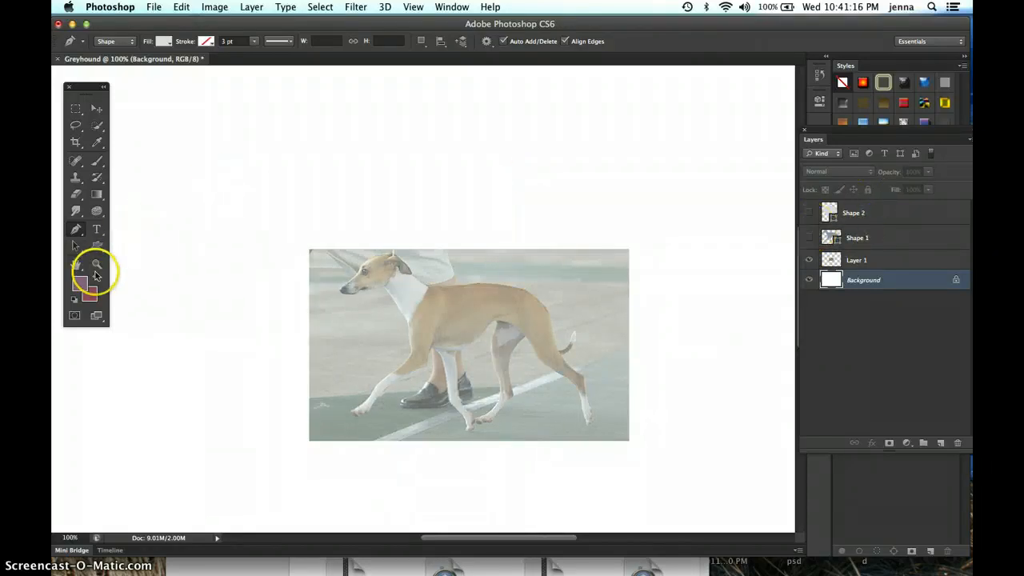
{"action": "left_click", "coordinate": [96, 266]}
{"action": "left_click", "coordinate": [369, 274]}
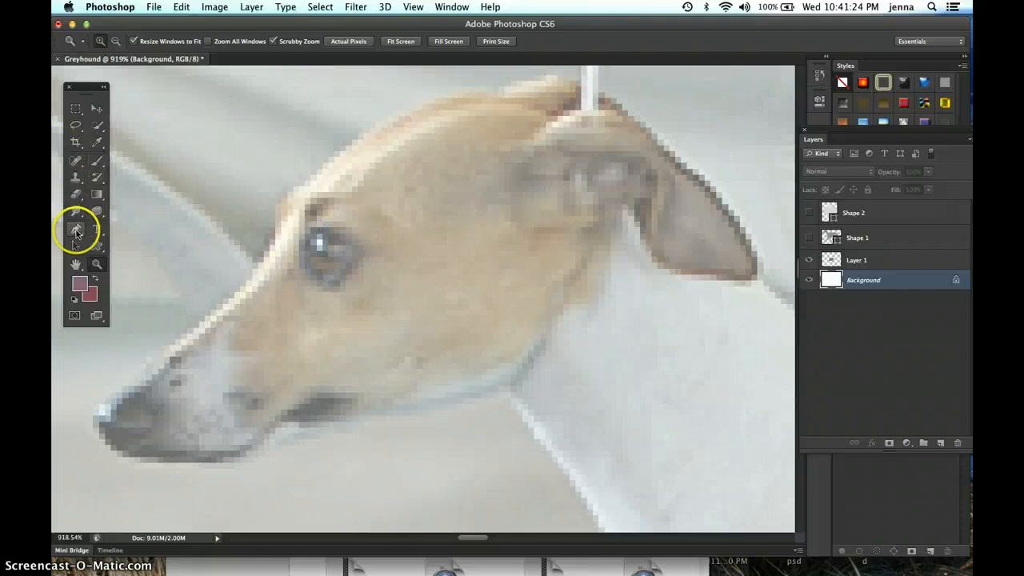
{"action": "left_click", "coordinate": [75, 228]}
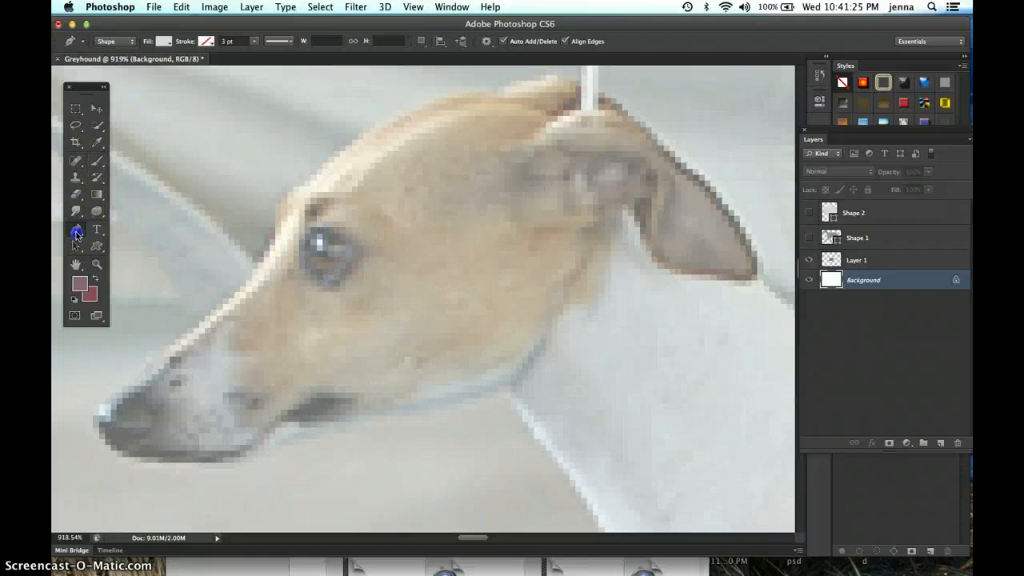
Step: Start a Pen tool shape at the front corner of the dog's eye and curve it over the upper lid to the back corner, about 11 px wide
{"action": "left_click", "coordinate": [297, 265]}
{"action": "left_click_drag", "start_coordinate": [333, 227], "coordinate": [381, 229]}
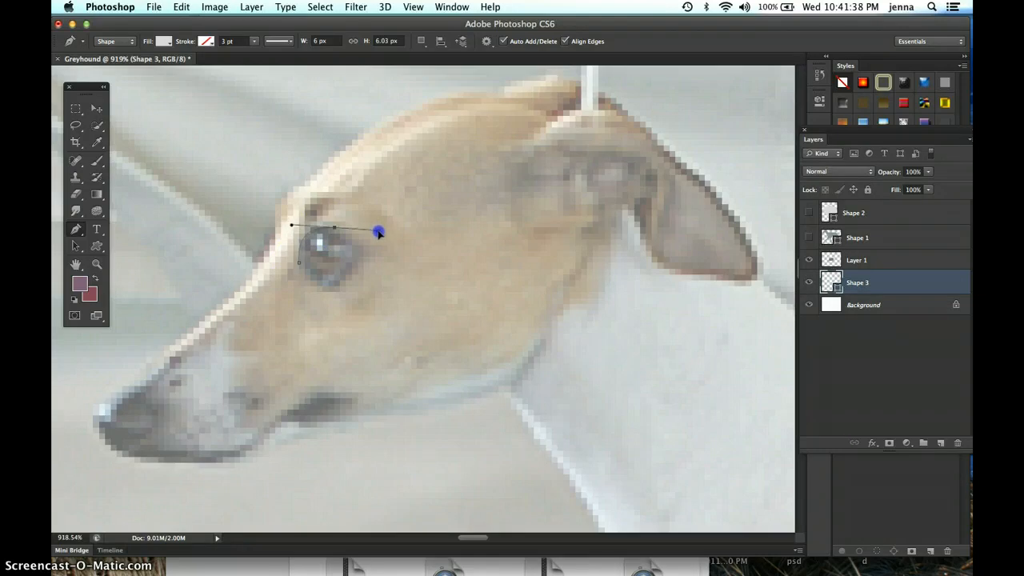
{"action": "left_click_drag", "start_coordinate": [376, 232], "coordinate": [376, 231]}
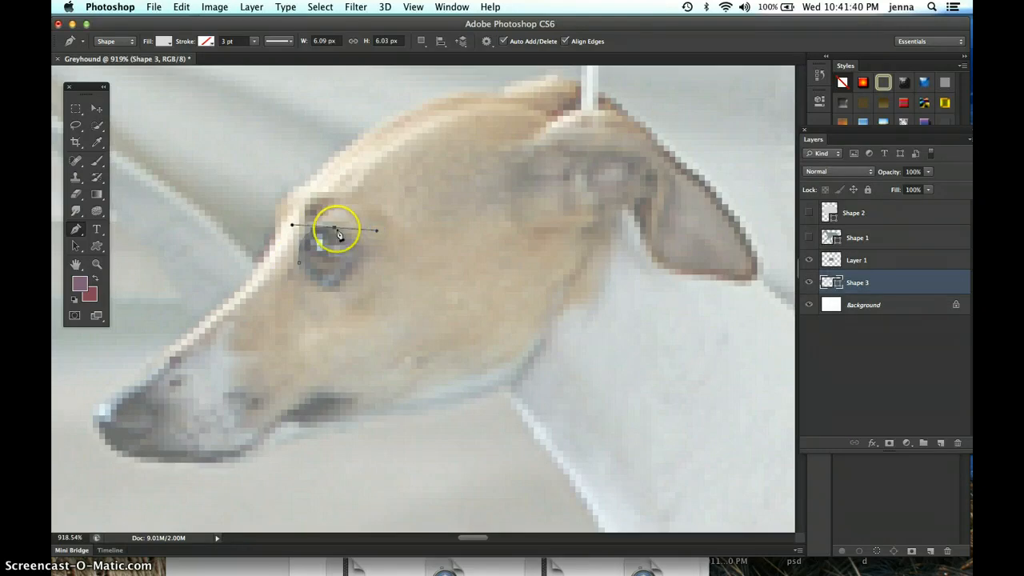
{"action": "left_click", "coordinate": [336, 232], "text": "alt"}
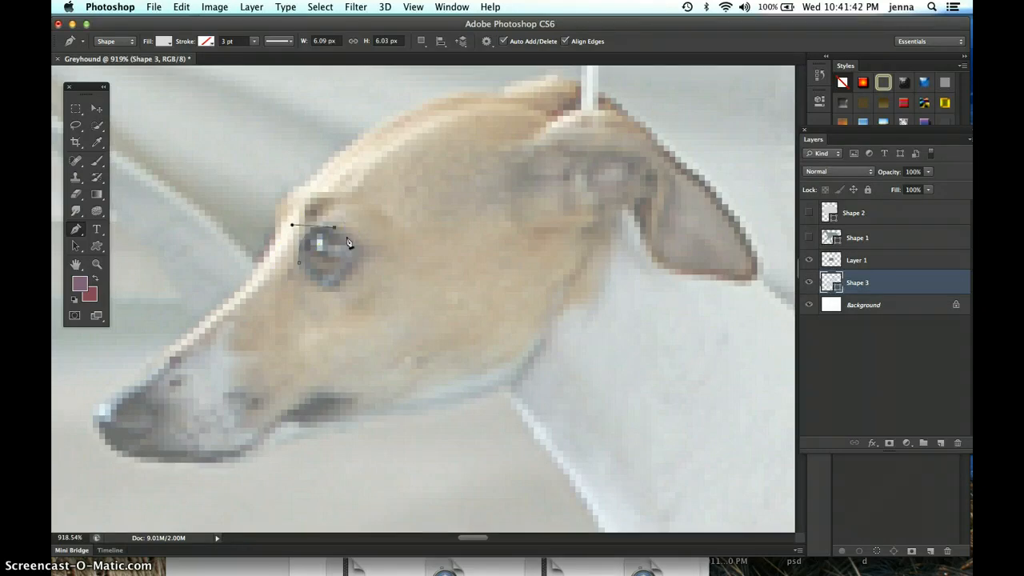
{"action": "left_click_drag", "start_coordinate": [366, 253], "coordinate": [378, 272]}
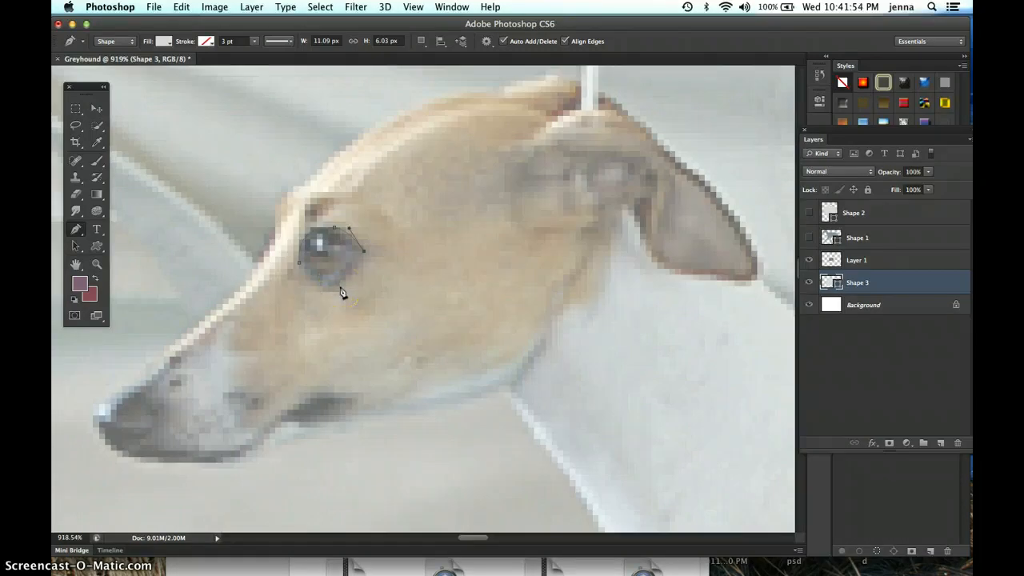
Step: Trace the eye rim's inner edge around the front to beneath the eye, briefly hiding the photo layer to check the shape
{"action": "left_click_drag", "start_coordinate": [329, 233], "coordinate": [326, 242]}
{"action": "left_click", "coordinate": [305, 257]}
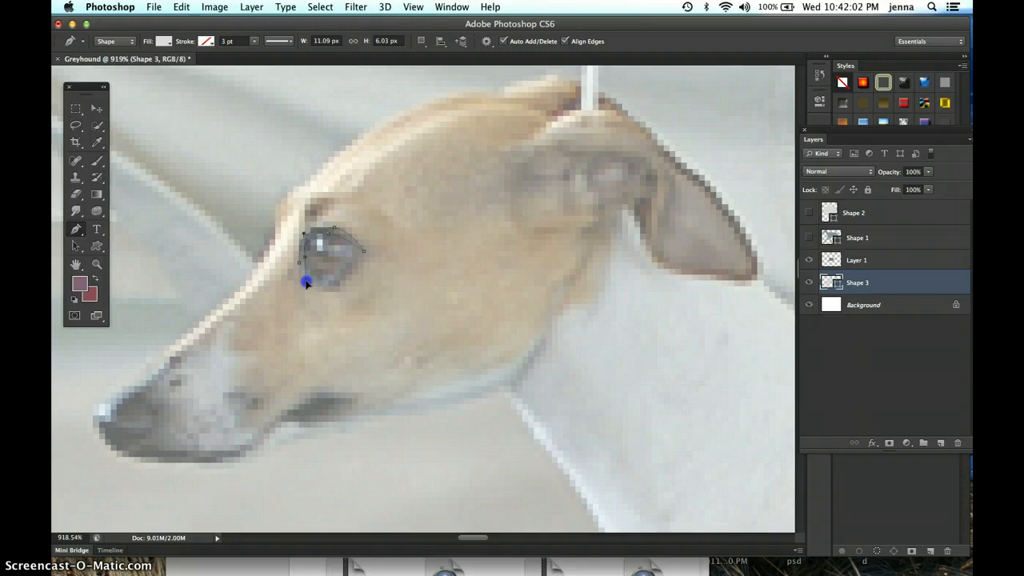
{"action": "left_click", "coordinate": [305, 257]}
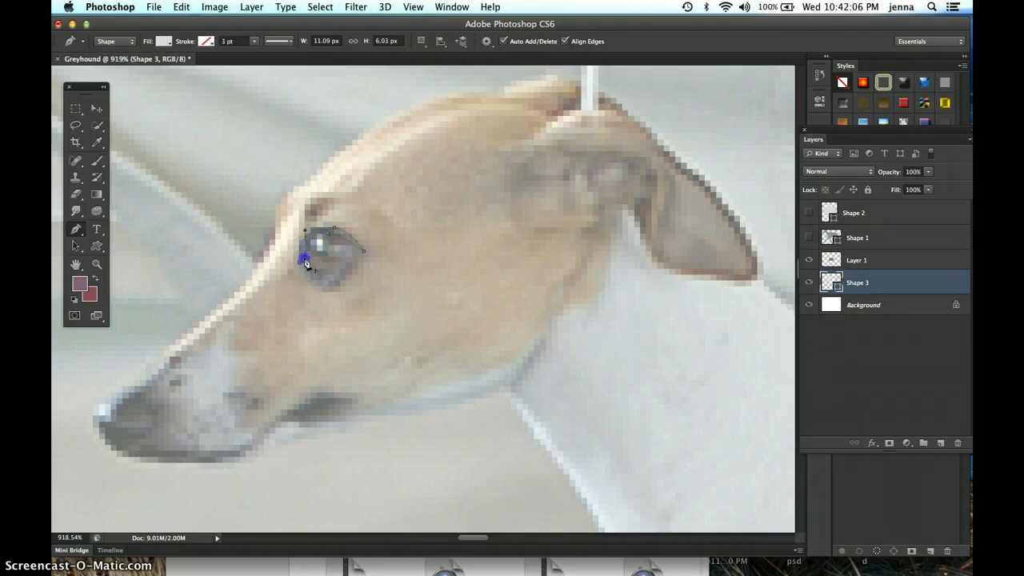
{"action": "left_click", "coordinate": [339, 274]}
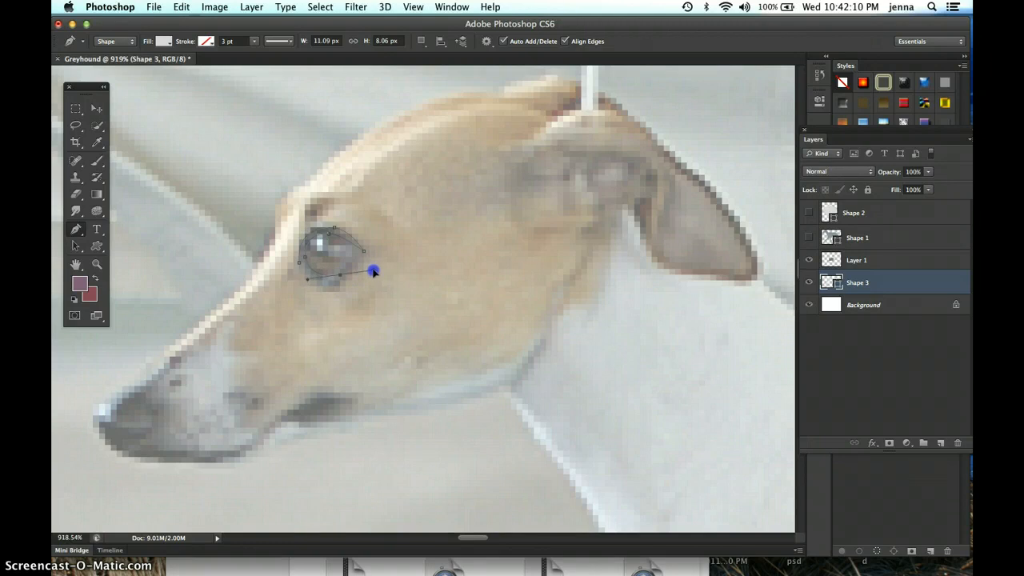
{"action": "left_click", "coordinate": [808, 260]}
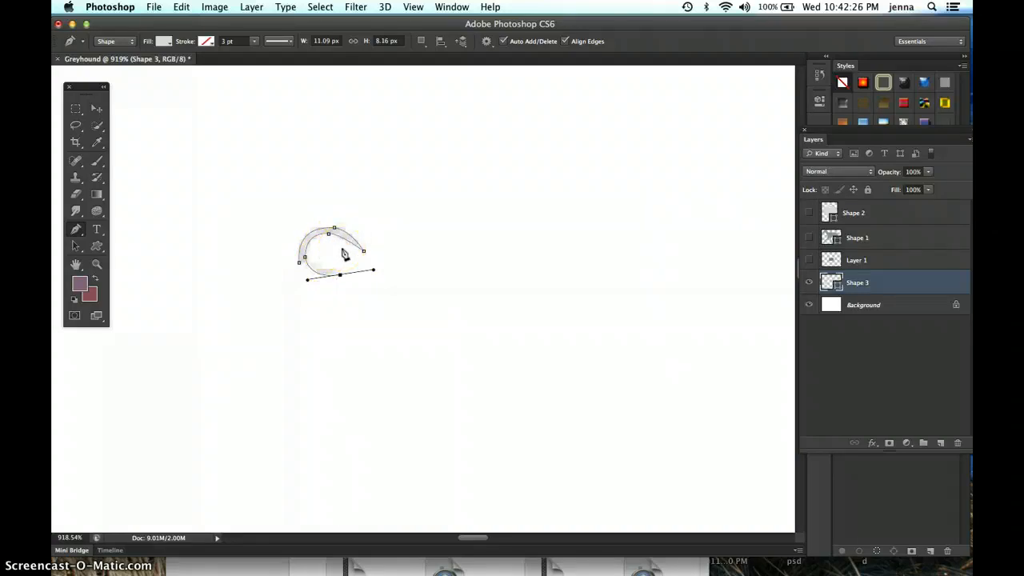
{"action": "left_click", "coordinate": [809, 260]}
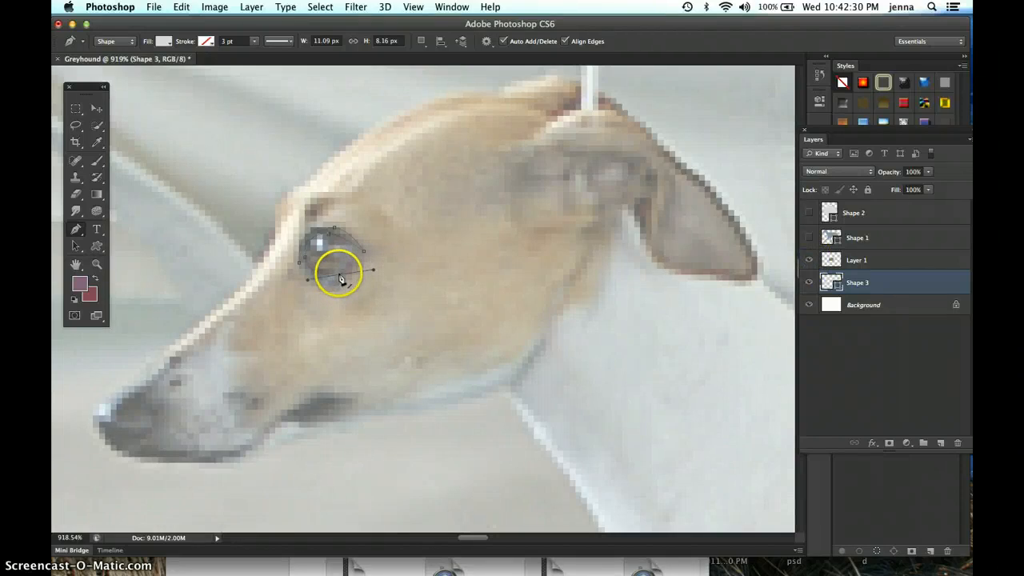
Step: Trace the lower lid back to the front corner of the eye, closing the rim shape at about 11 by 9 px
{"action": "left_click_drag", "start_coordinate": [340, 279], "coordinate": [341, 279]}
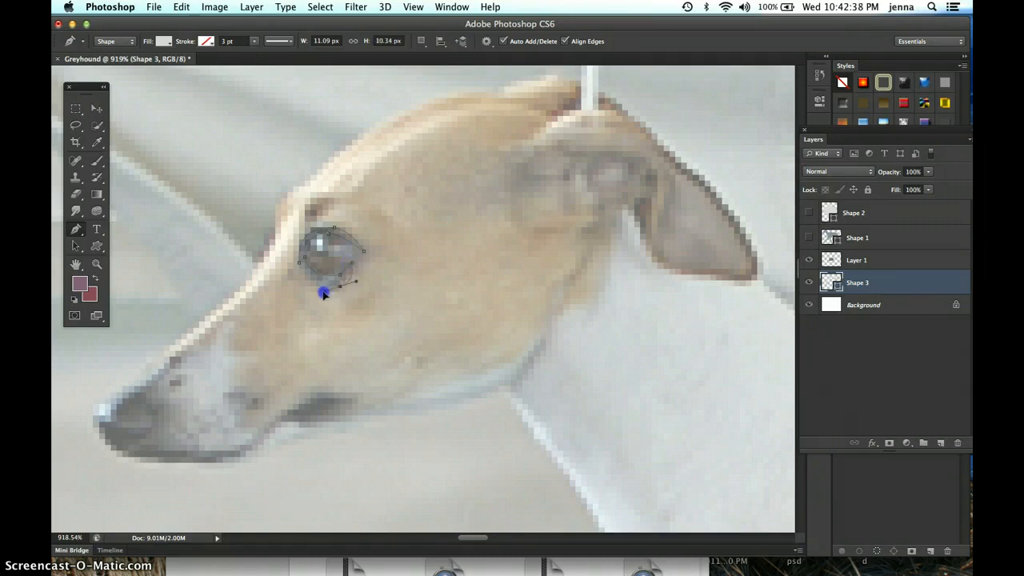
{"action": "left_click_drag", "start_coordinate": [323, 294], "coordinate": [324, 305]}
{"action": "left_click_drag", "start_coordinate": [318, 305], "coordinate": [340, 289]}
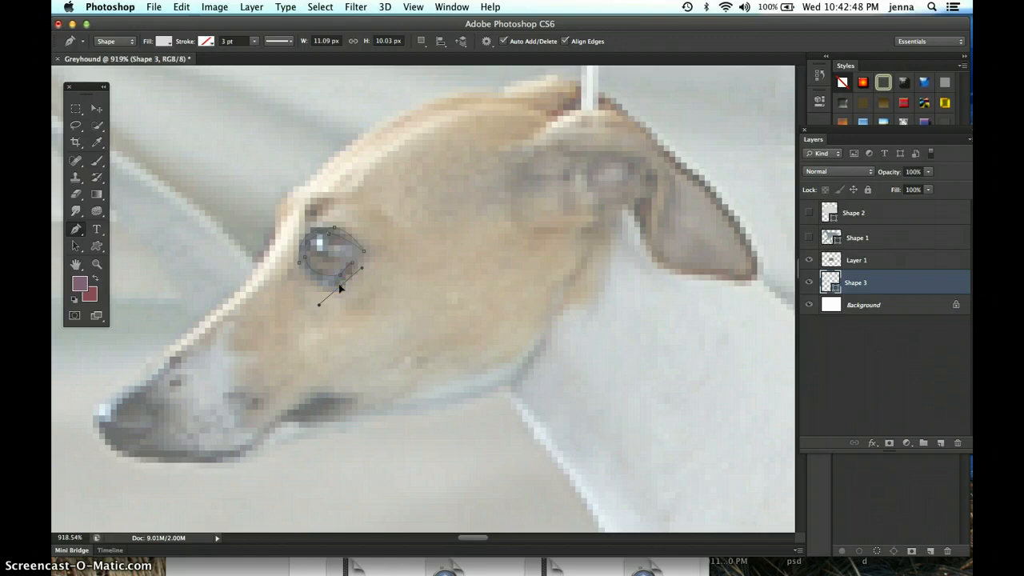
{"action": "left_click", "coordinate": [340, 287], "text": "alt"}
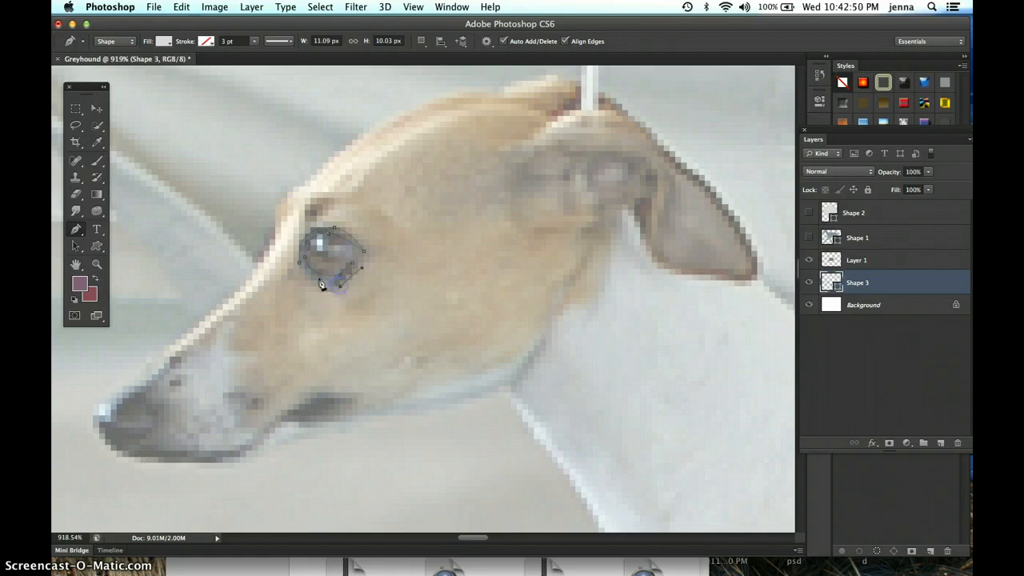
{"action": "left_click_drag", "start_coordinate": [297, 263], "coordinate": [293, 248]}
{"action": "left_click_drag", "start_coordinate": [287, 237], "coordinate": [288, 239]}
{"action": "left_click", "coordinate": [335, 277]}
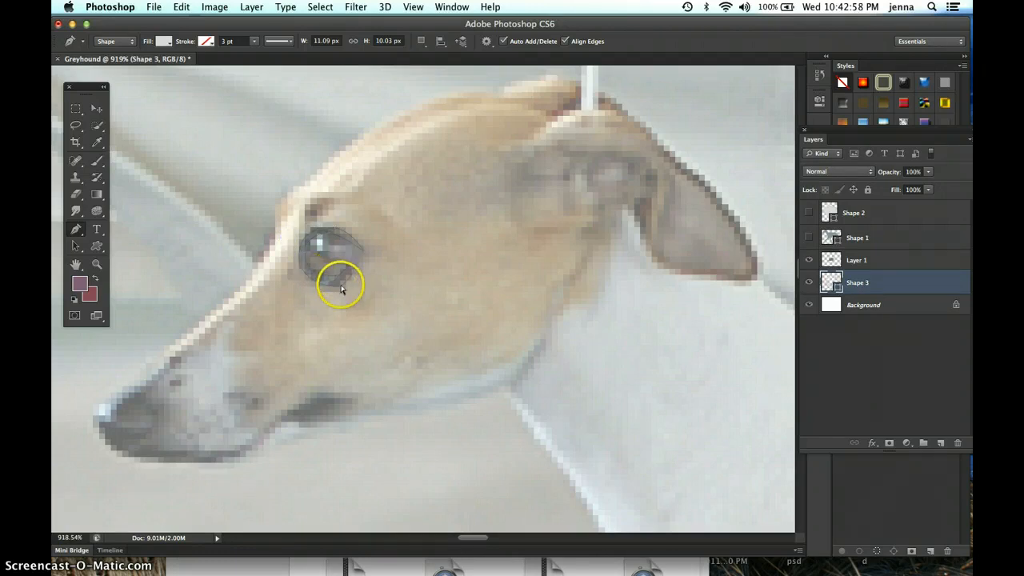
{"action": "left_click", "coordinate": [340, 286], "text": "super"}
{"action": "left_click", "coordinate": [414, 7]}
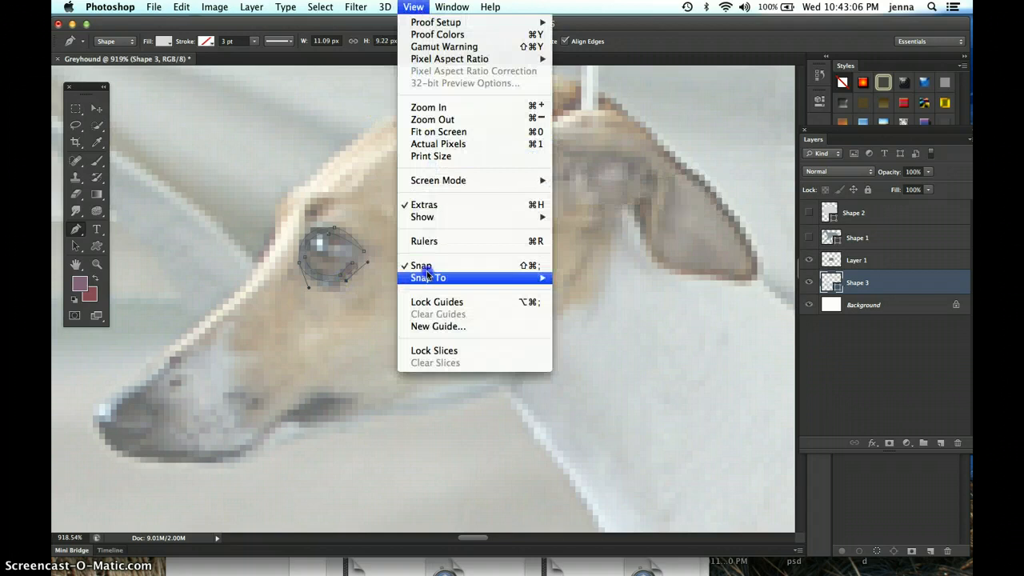
{"action": "left_click", "coordinate": [336, 290]}
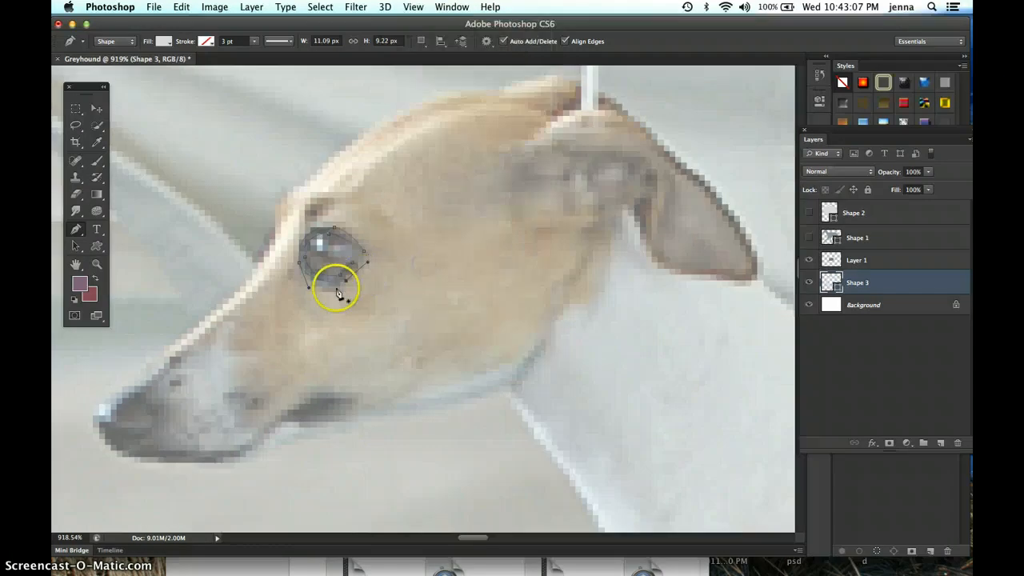
{"action": "left_click", "coordinate": [414, 7]}
{"action": "left_click", "coordinate": [343, 293]}
{"action": "left_click", "coordinate": [344, 283]}
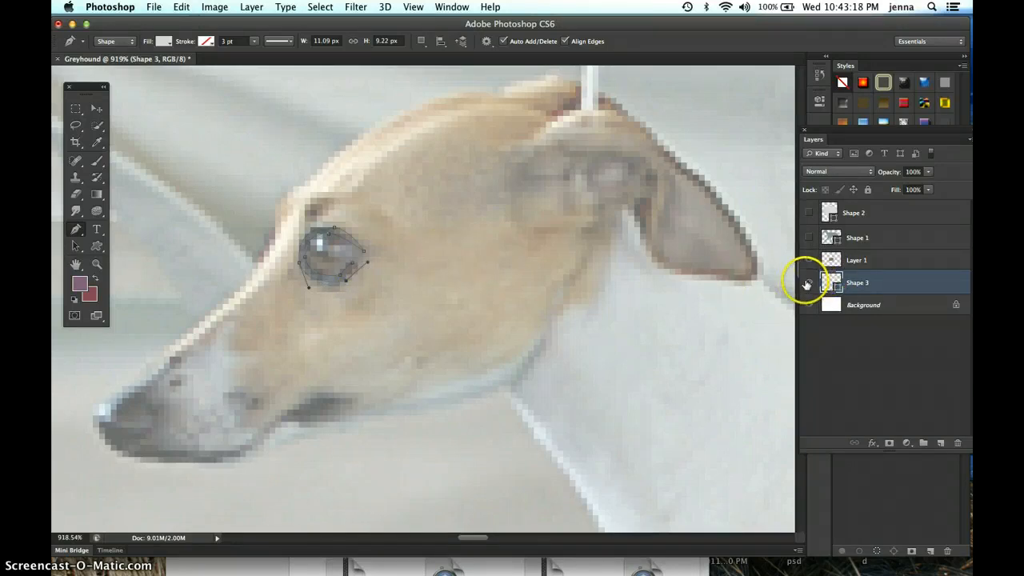
Step: Hide the photo layer and move Shape 3 to the top of the layer order
{"action": "left_click", "coordinate": [808, 261]}
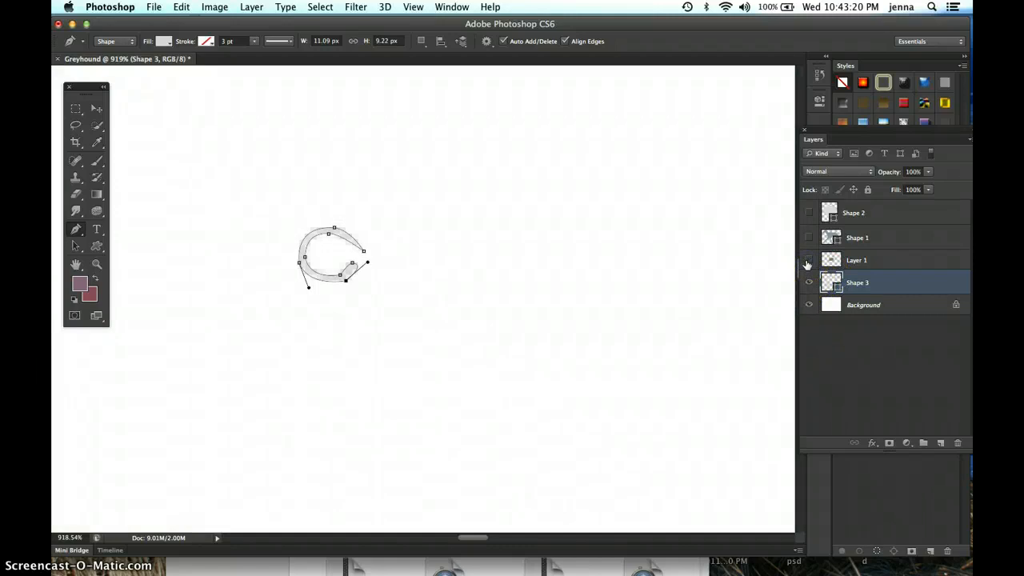
{"action": "left_click_drag", "start_coordinate": [873, 283], "coordinate": [869, 200]}
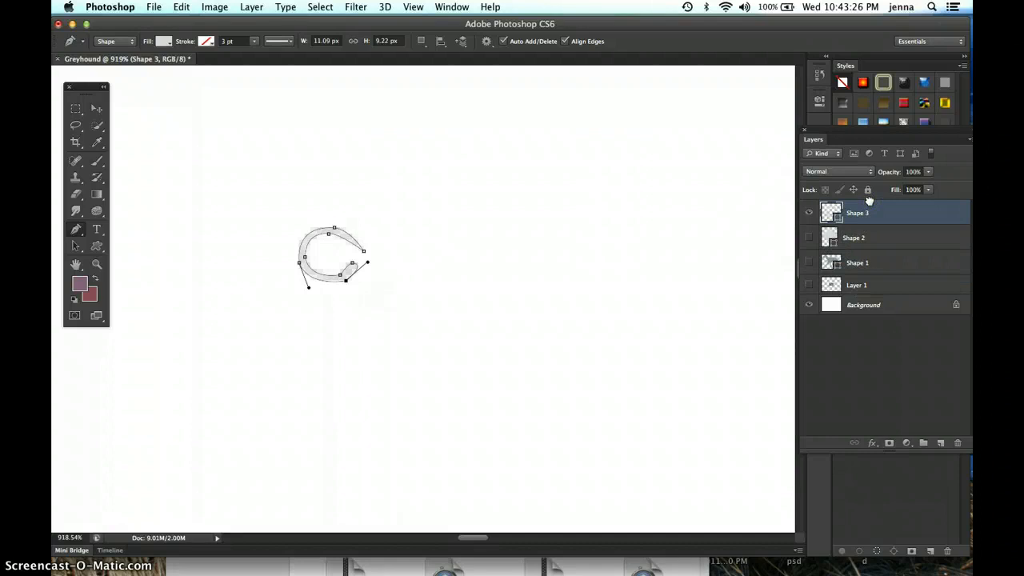
{"action": "left_click", "coordinate": [836, 212]}
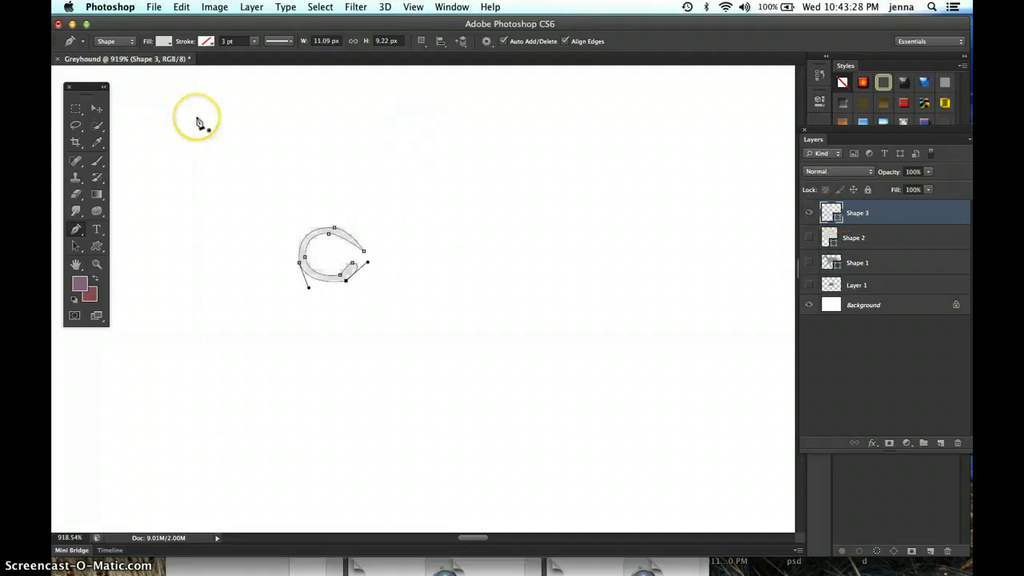
Step: Show the photo layer again and hide Shape 3 to uncover the dog's eye
{"action": "left_click", "coordinate": [808, 286]}
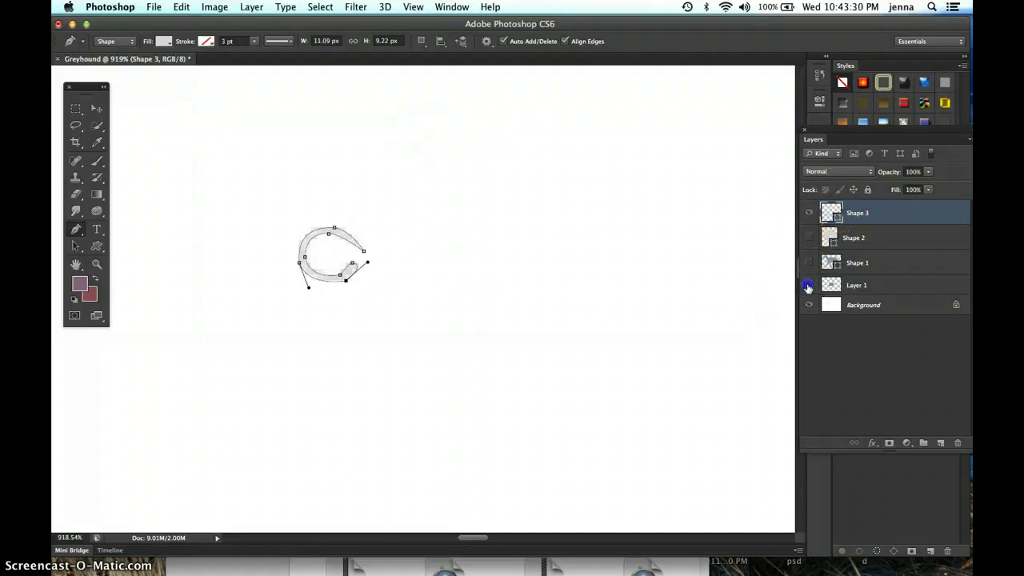
{"action": "left_click", "coordinate": [809, 213]}
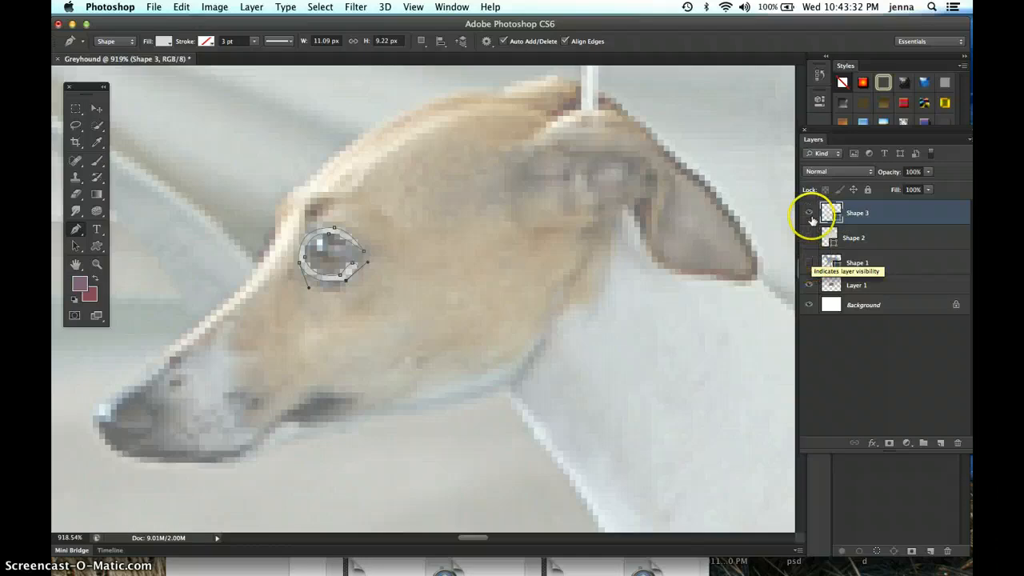
{"action": "left_click", "coordinate": [808, 212]}
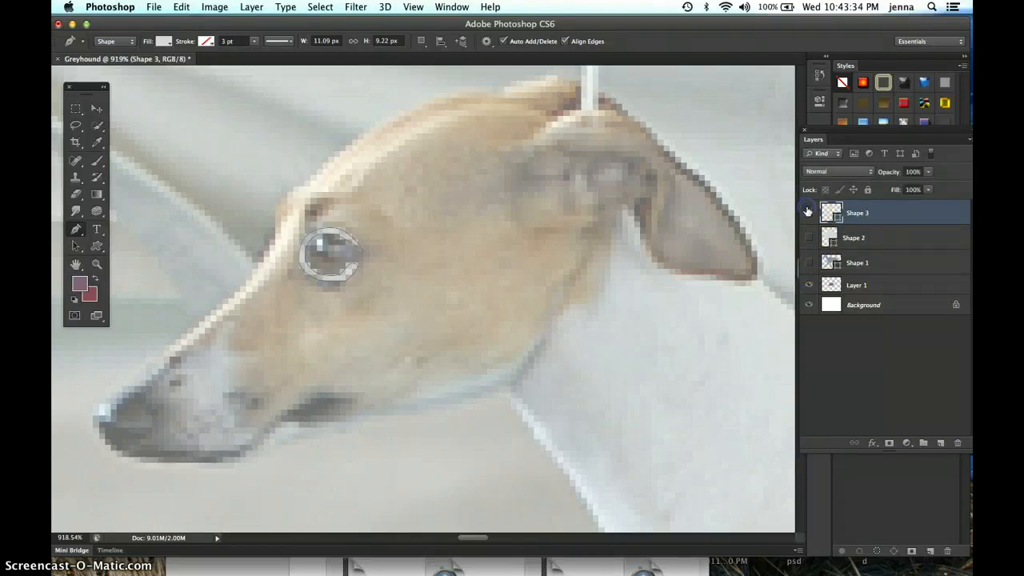
{"action": "left_click", "coordinate": [808, 211]}
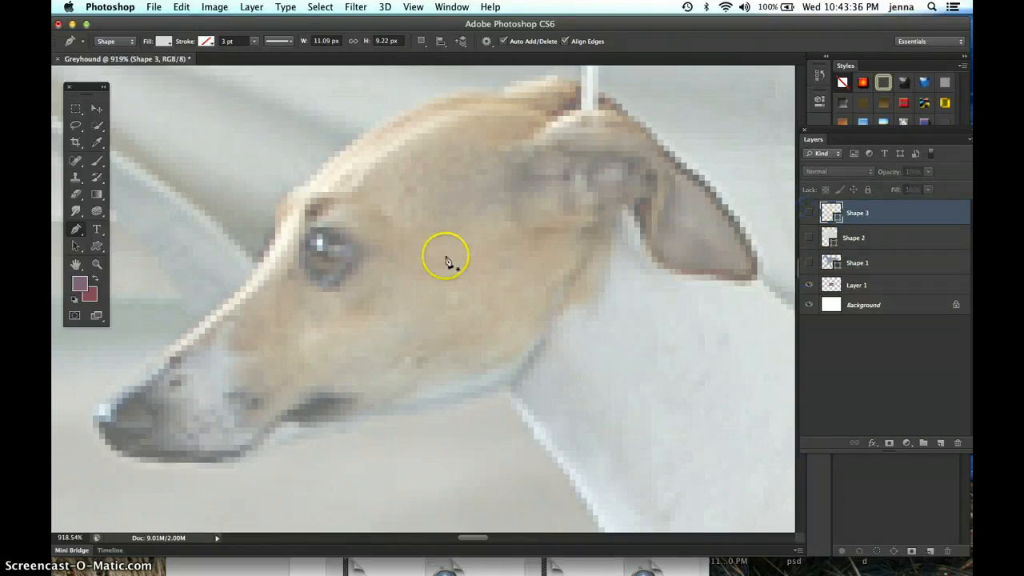
Step: Sample a grey from the top of the dog's eye with the Eyedropper and darken the foreground colour to 837f7c
{"action": "left_click", "coordinate": [97, 142]}
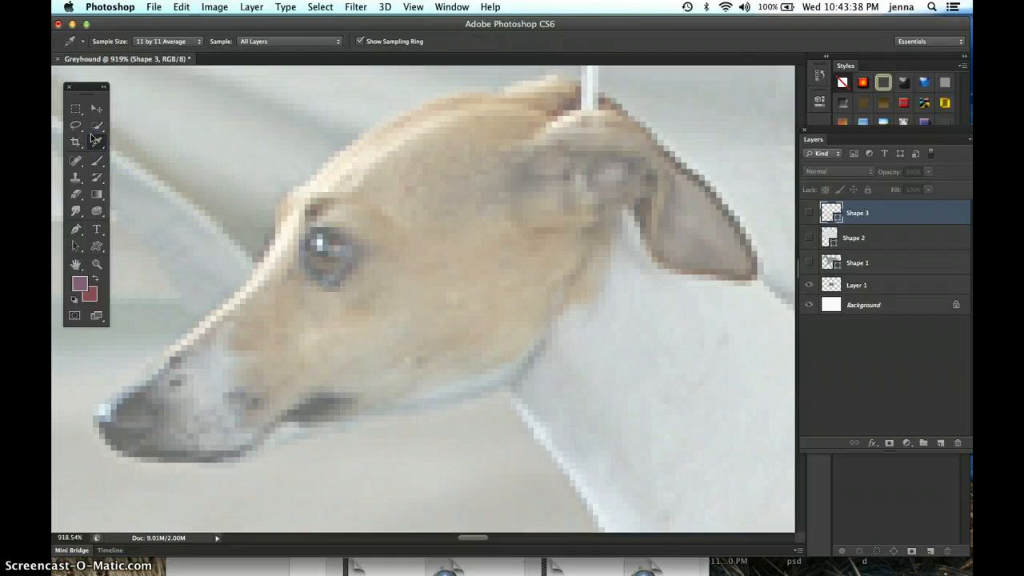
{"action": "left_click", "coordinate": [319, 229]}
{"action": "left_click", "coordinate": [320, 223]}
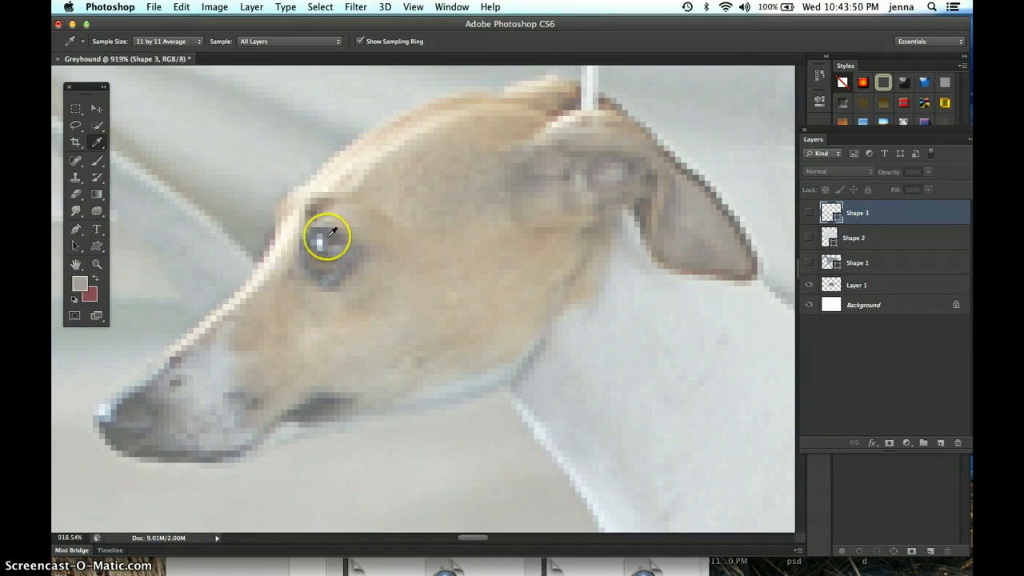
{"action": "left_click", "coordinate": [80, 282]}
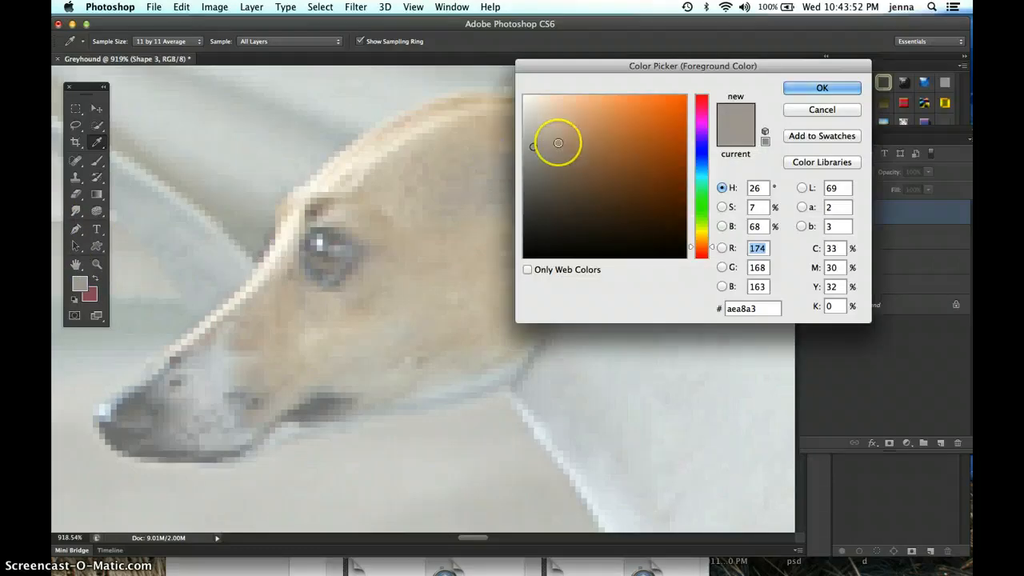
{"action": "mouse_move", "coordinate": [531, 148]}
{"action": "left_mouse_down"}
{"action": "mouse_move", "coordinate": [553, 165]}
{"action": "mouse_move", "coordinate": [556, 190]}
{"action": "mouse_move", "coordinate": [531, 173]}
{"action": "left_mouse_up"}
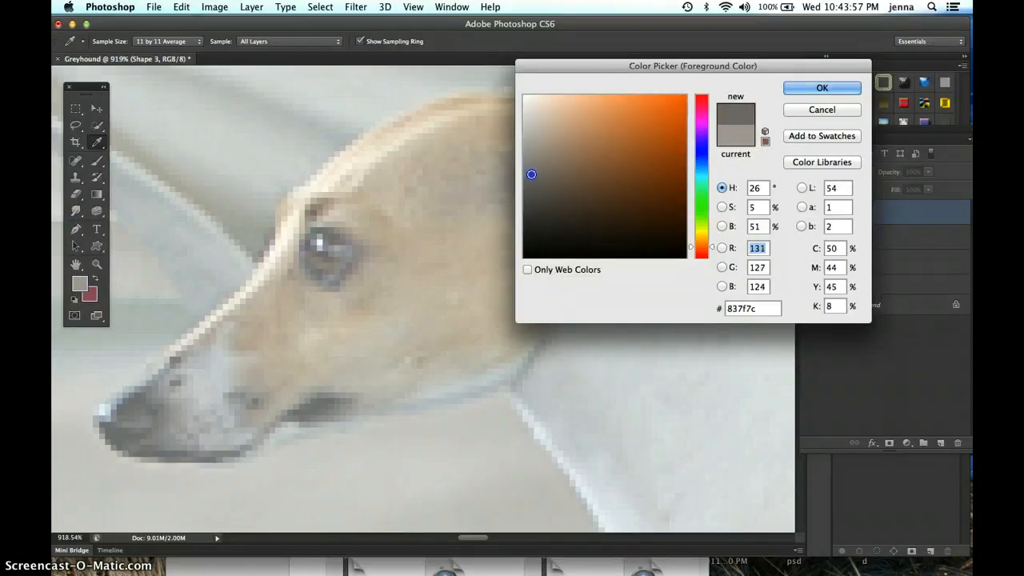
{"action": "left_click", "coordinate": [786, 88]}
Step: Show Shape 1, Shape 2 and Shape 3, hide the photo layer, and make Shape 3 the active layer
{"action": "left_click_drag", "start_coordinate": [810, 213], "coordinate": [809, 264]}
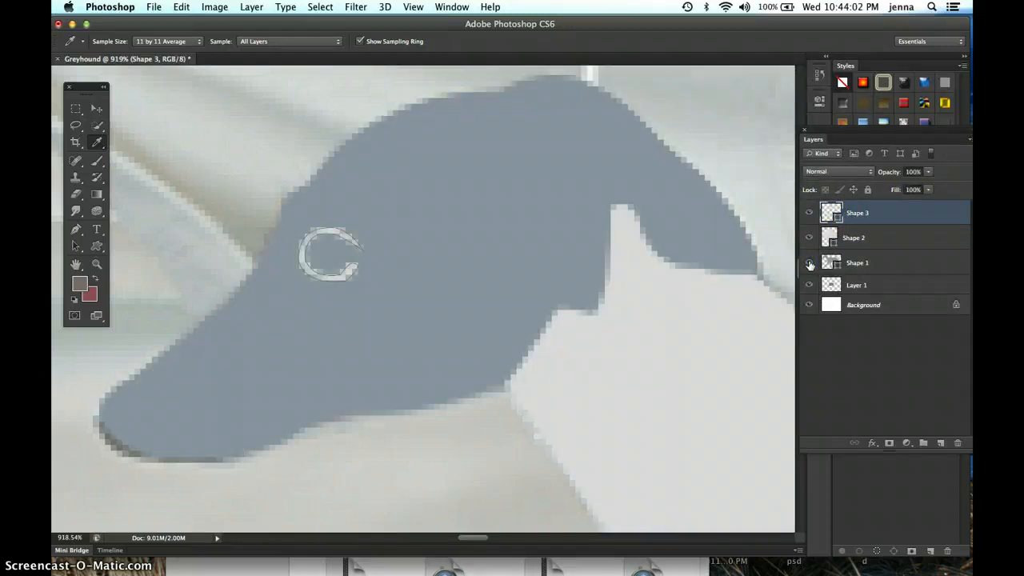
{"action": "left_click", "coordinate": [808, 285]}
{"action": "left_click", "coordinate": [887, 213]}
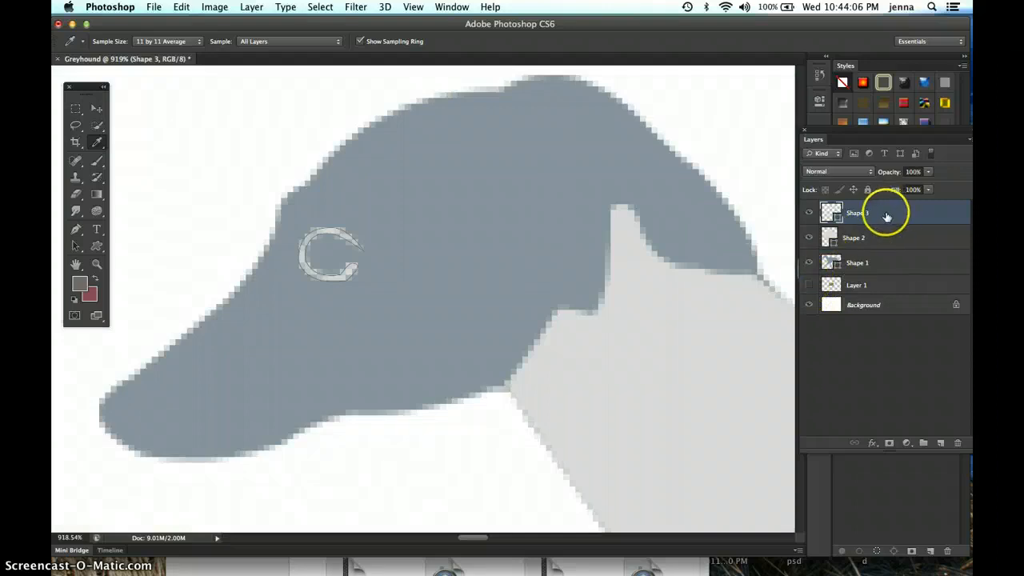
Step: Select the eye rim path with the Pen tool, set its path operation to Combine Shapes, and change its fill to a very dark brown-grey swatch
{"action": "left_click", "coordinate": [77, 229]}
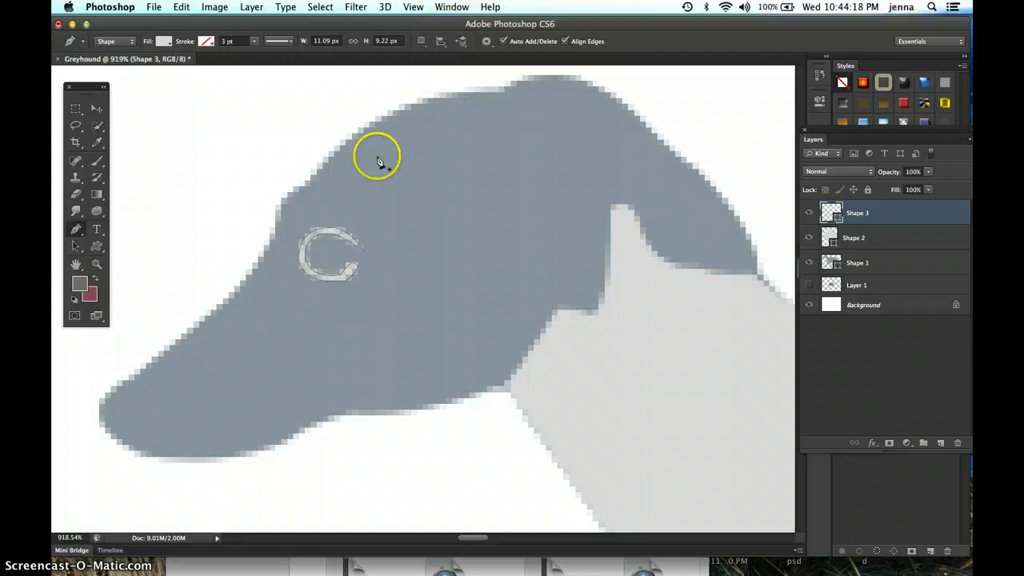
{"action": "left_click", "coordinate": [342, 241]}
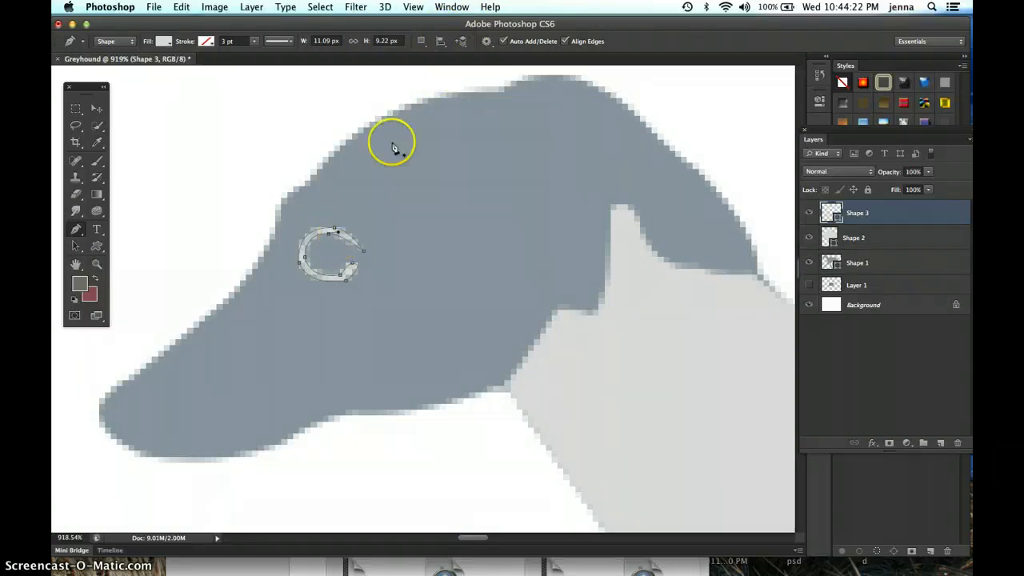
{"action": "left_click", "coordinate": [421, 40]}
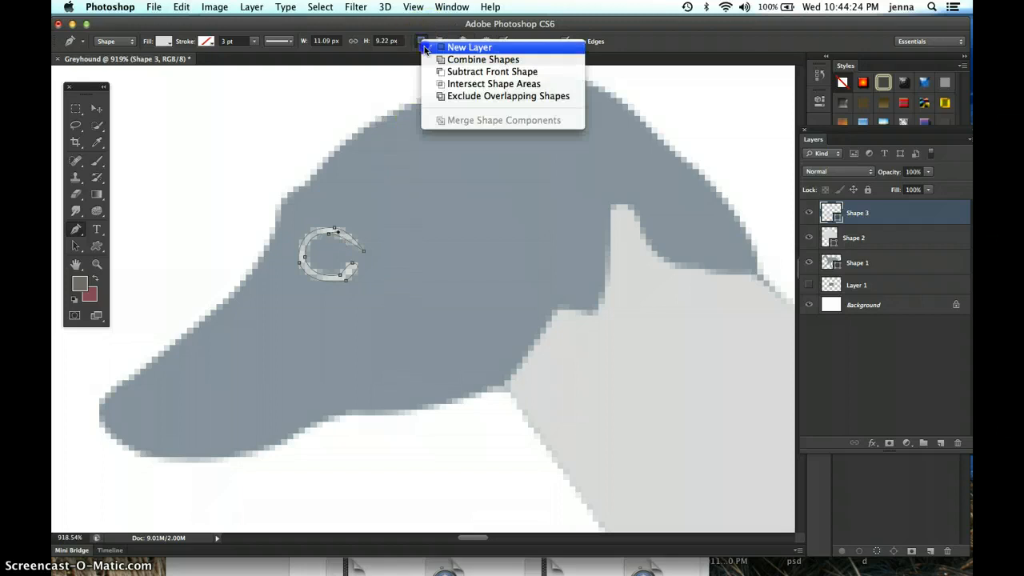
{"action": "left_click", "coordinate": [436, 61]}
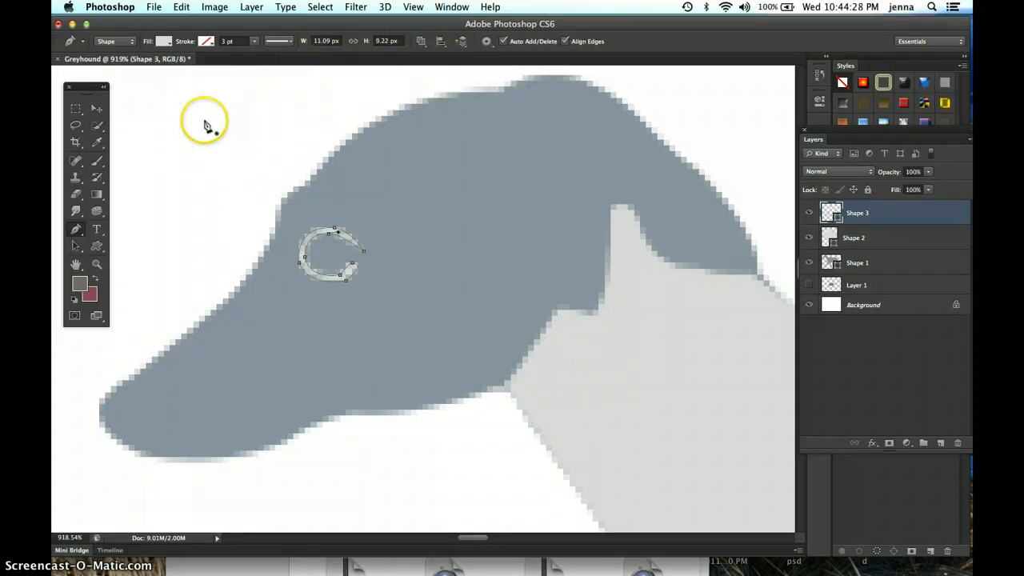
{"action": "left_click", "coordinate": [164, 41]}
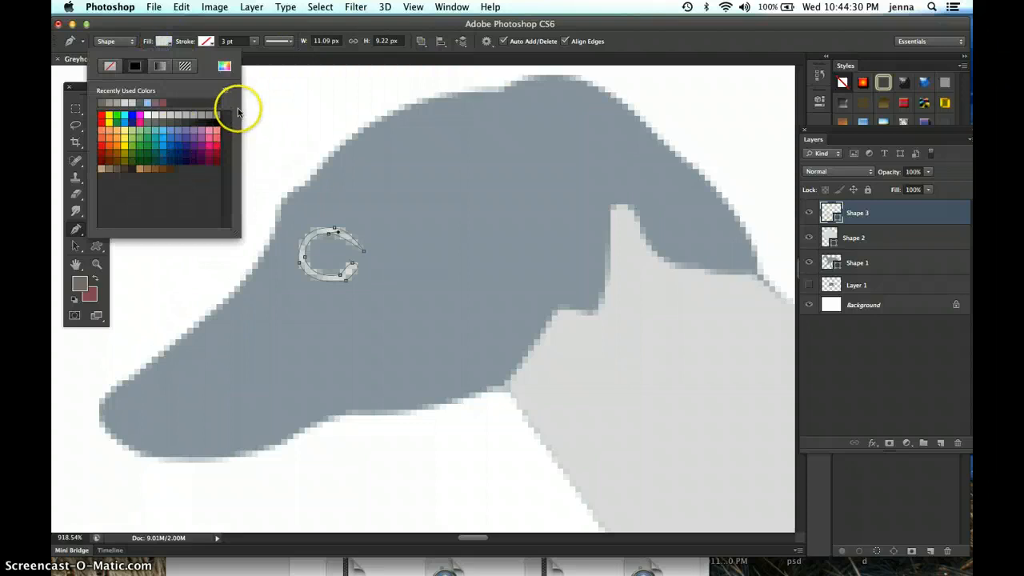
{"action": "left_click", "coordinate": [130, 170]}
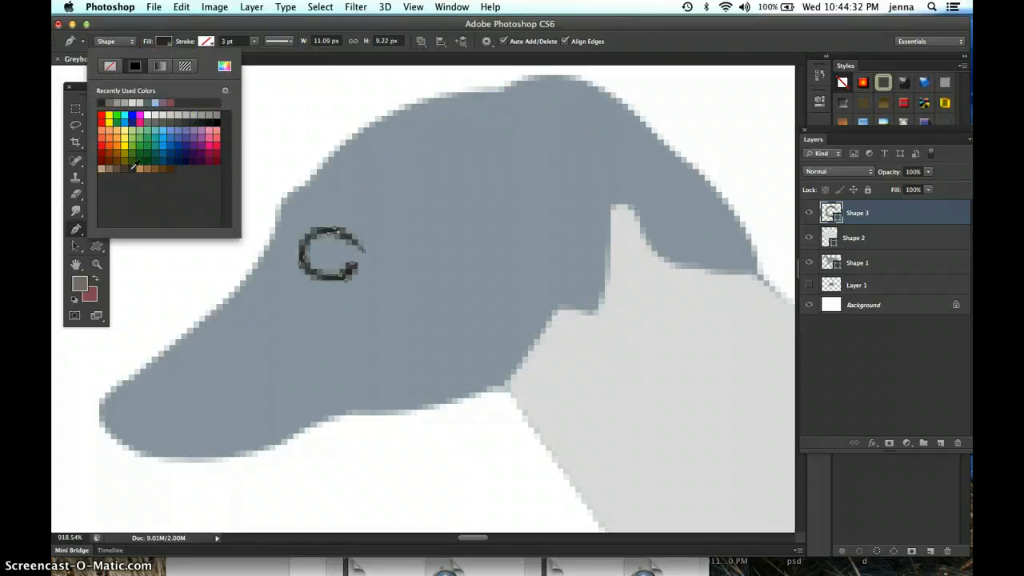
{"action": "left_click", "coordinate": [80, 90]}
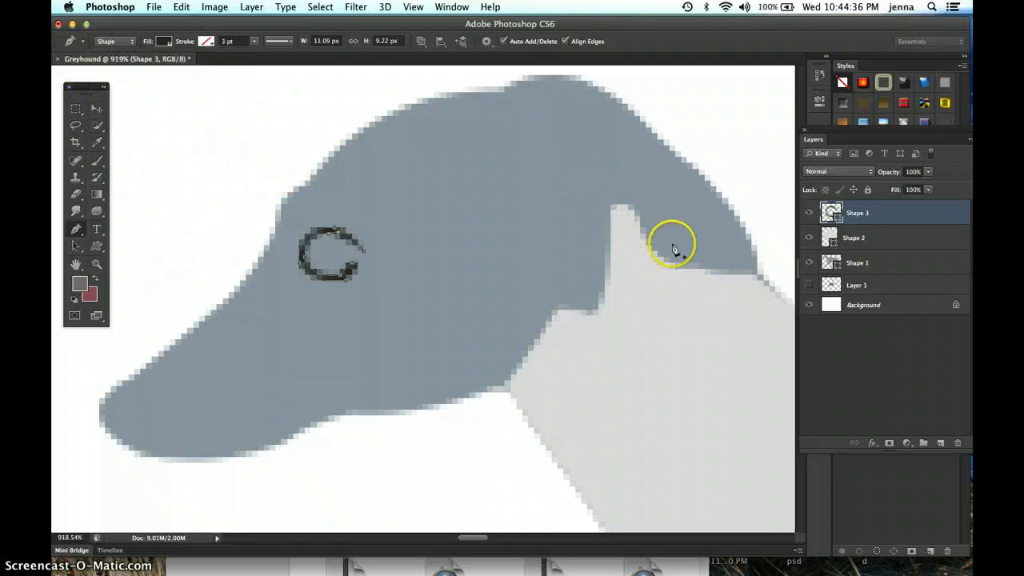
{"action": "key", "text": "super+minus"}
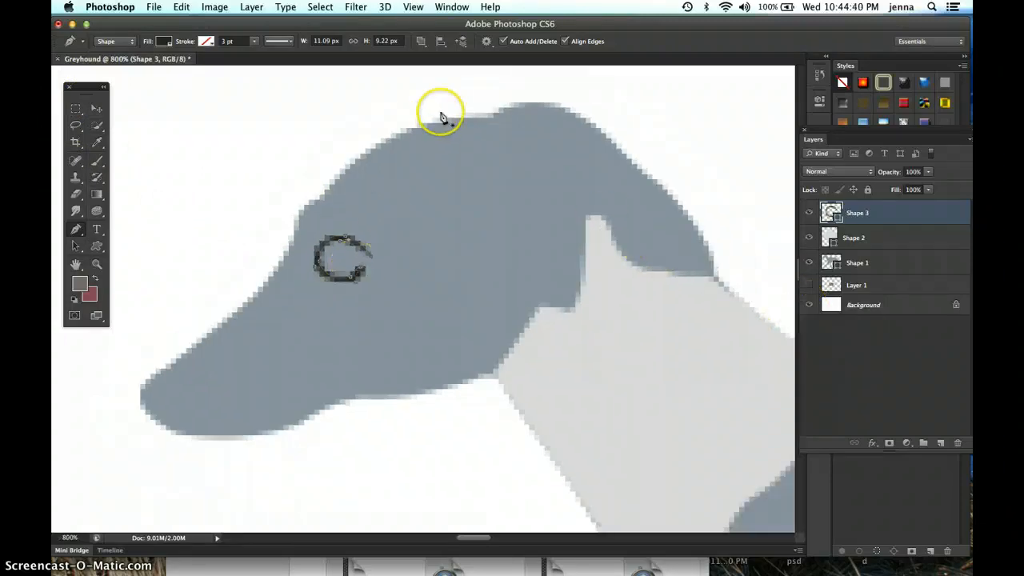
{"action": "left_click", "coordinate": [419, 41]}
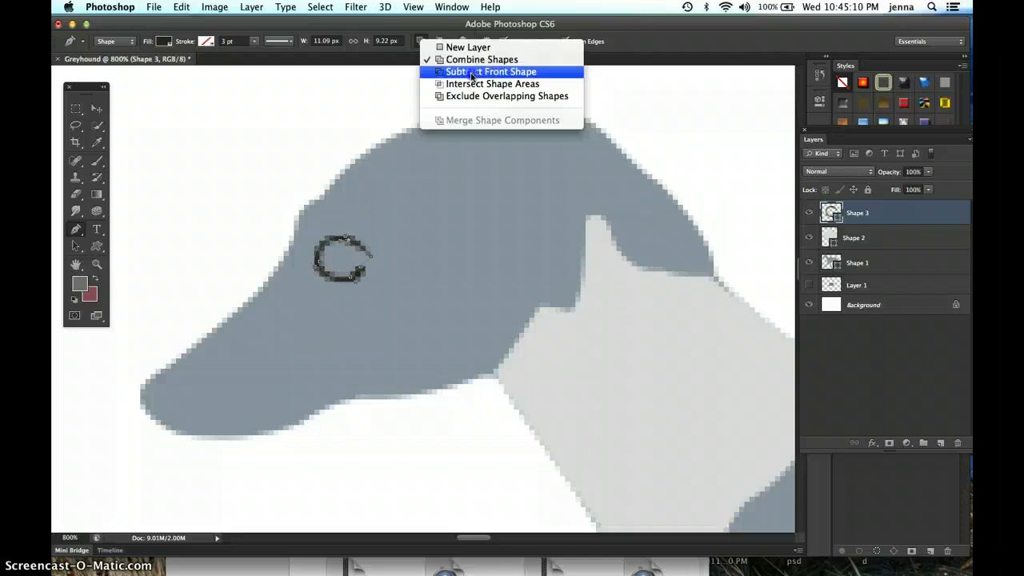
{"action": "left_click", "coordinate": [324, 99]}
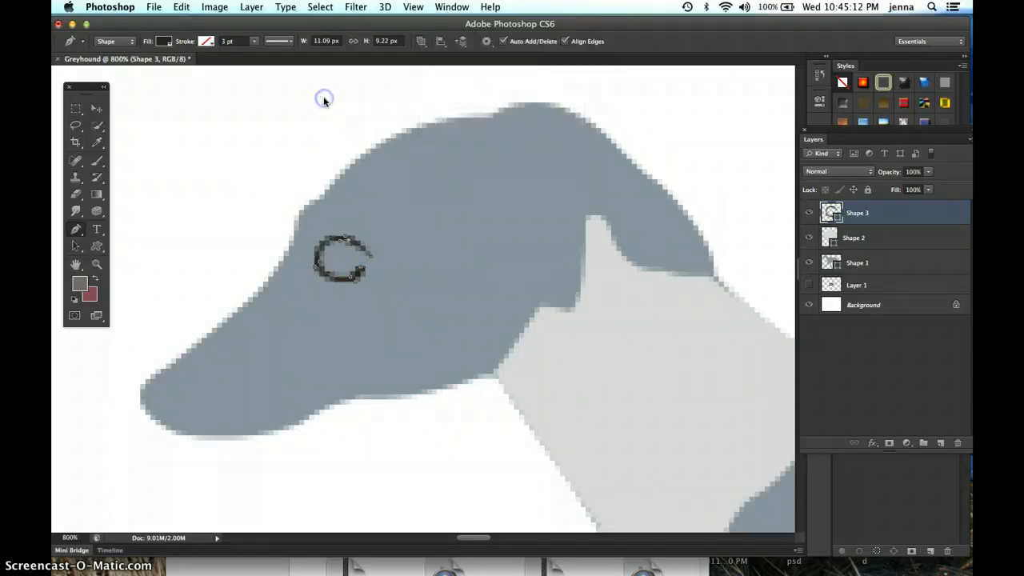
Step: Make the Background layer active, with the full canvas available for drawing
{"action": "key", "text": "super+minus"}
{"action": "key", "text": "super+minus"}
{"action": "key", "text": "super+minus"}
{"action": "key", "text": "super+minus"}
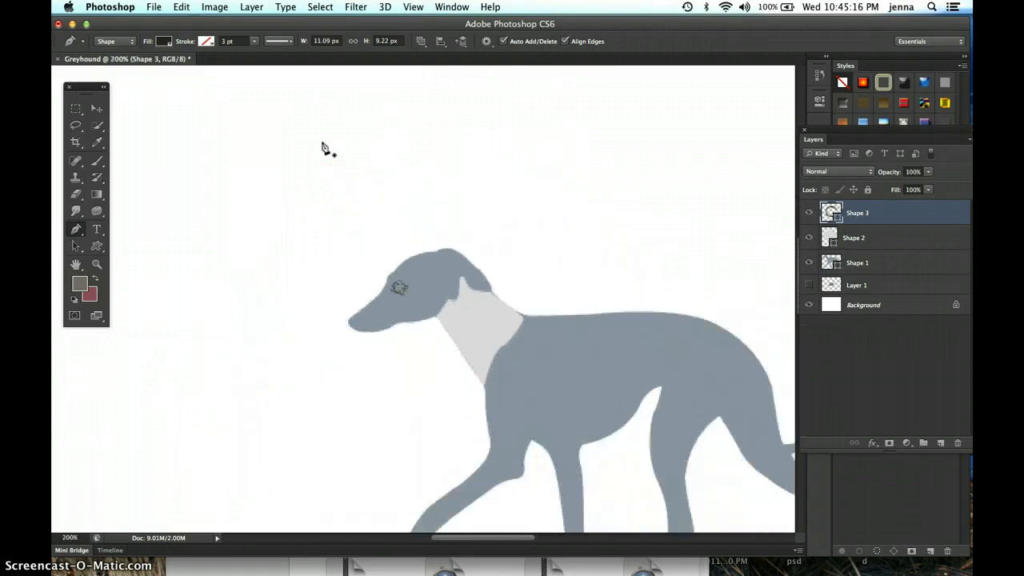
{"action": "key", "text": "super+minus"}
{"action": "left_click", "coordinate": [830, 297]}
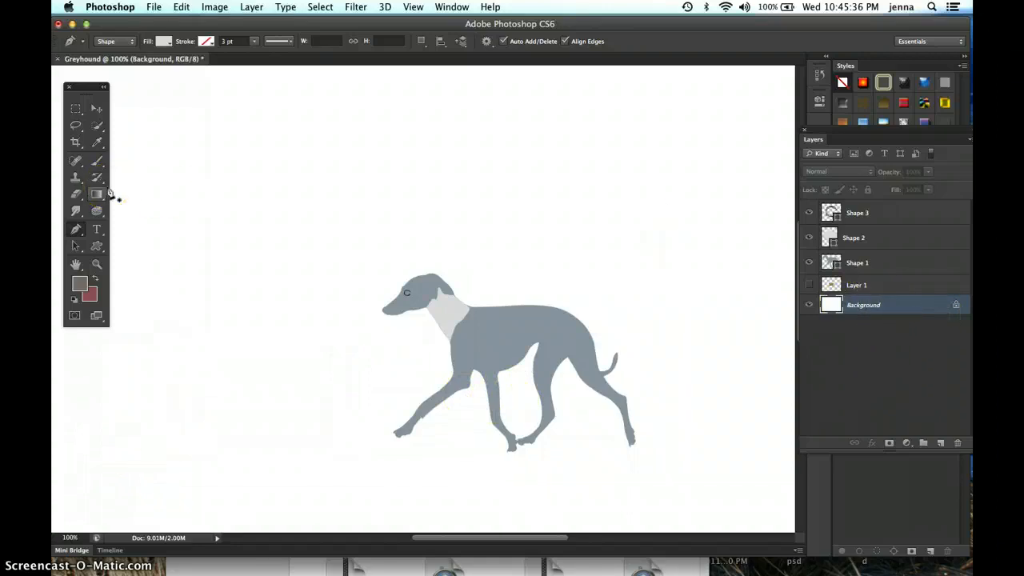
{"action": "key", "text": "super+minus"}
{"action": "key", "text": "super+minus"}
{"action": "key", "text": "super+minus"}
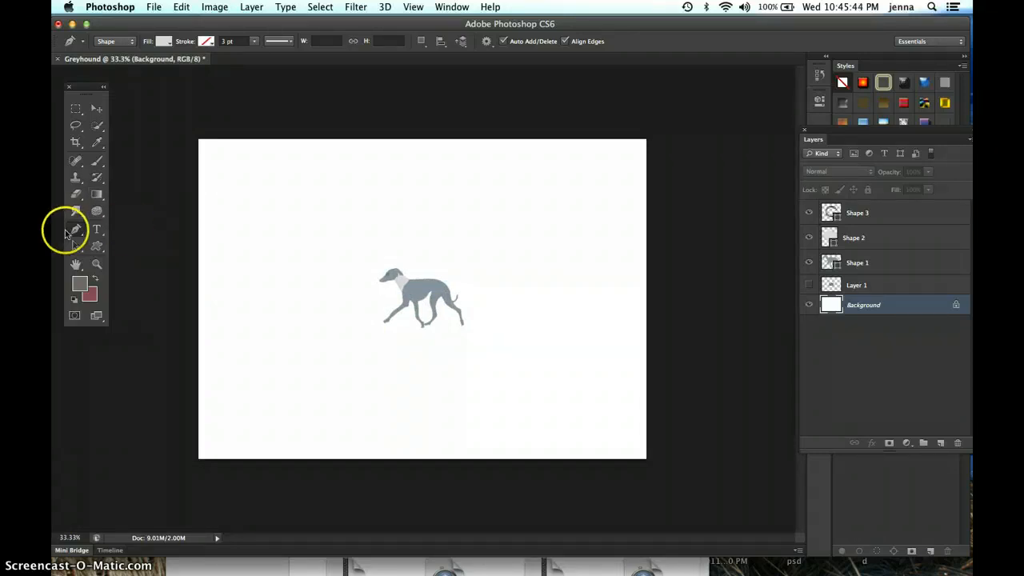
Step: Set the foreground colour to the muted green 92ac7a
{"action": "left_click", "coordinate": [76, 286]}
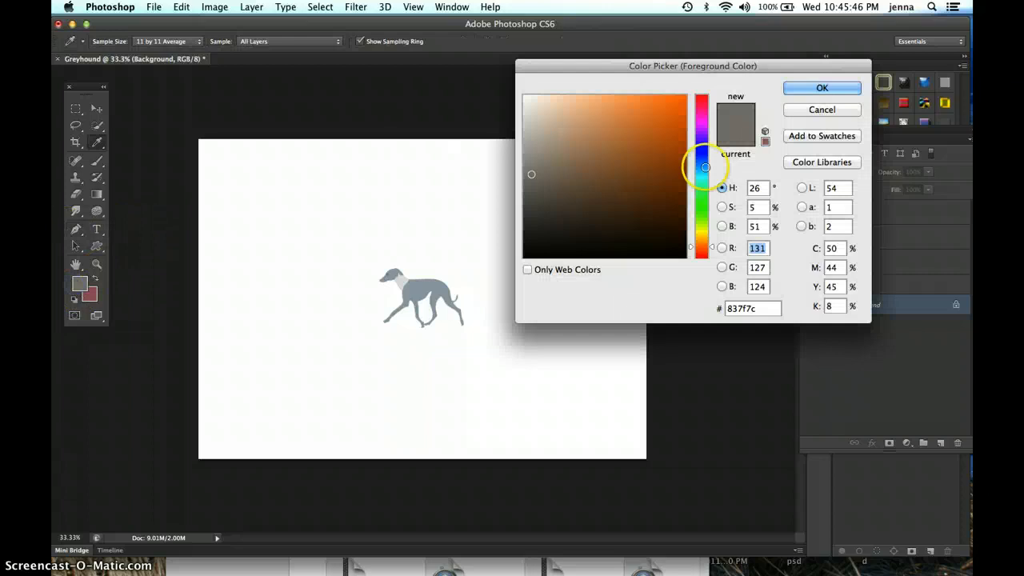
{"action": "left_click", "coordinate": [696, 195]}
{"action": "left_click", "coordinate": [549, 147]}
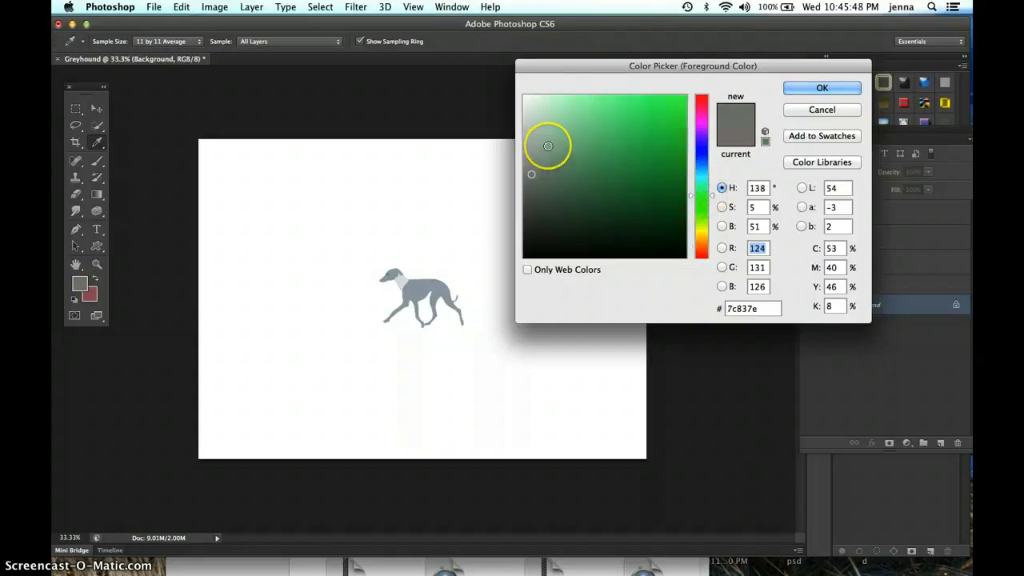
{"action": "left_click_drag", "start_coordinate": [714, 203], "coordinate": [713, 216]}
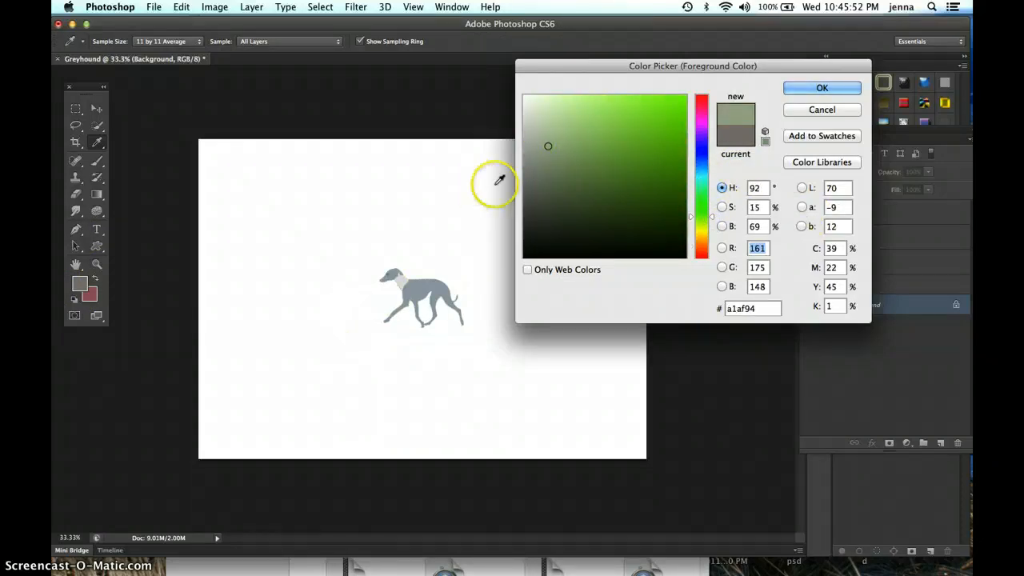
{"action": "left_click", "coordinate": [571, 148]}
{"action": "left_click", "coordinate": [801, 88]}
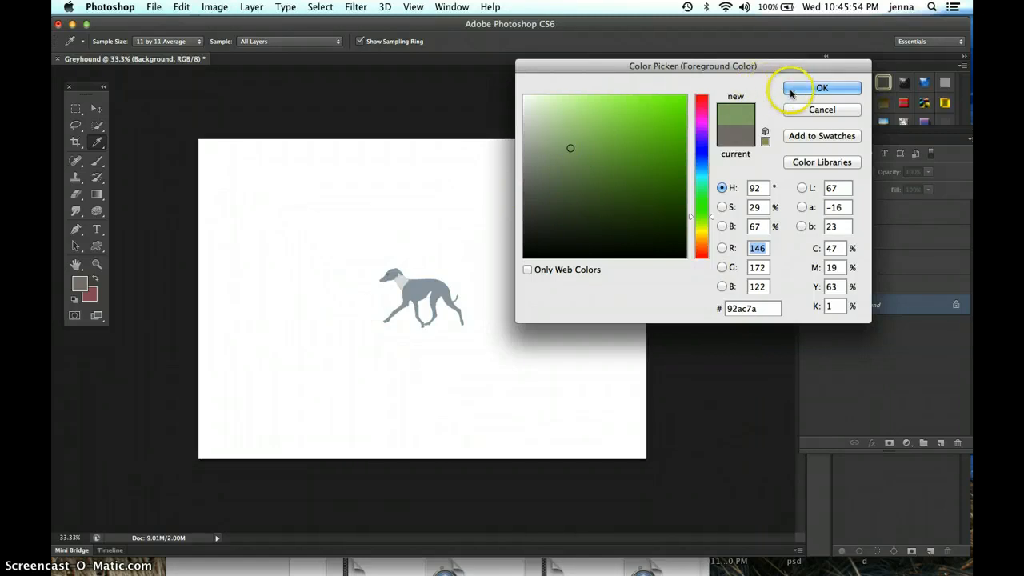
Step: Start a green Pen tool shape outside the canvas's left edge, running its upper edge down to a corner point at the dog's feet
{"action": "key", "text": "p"}
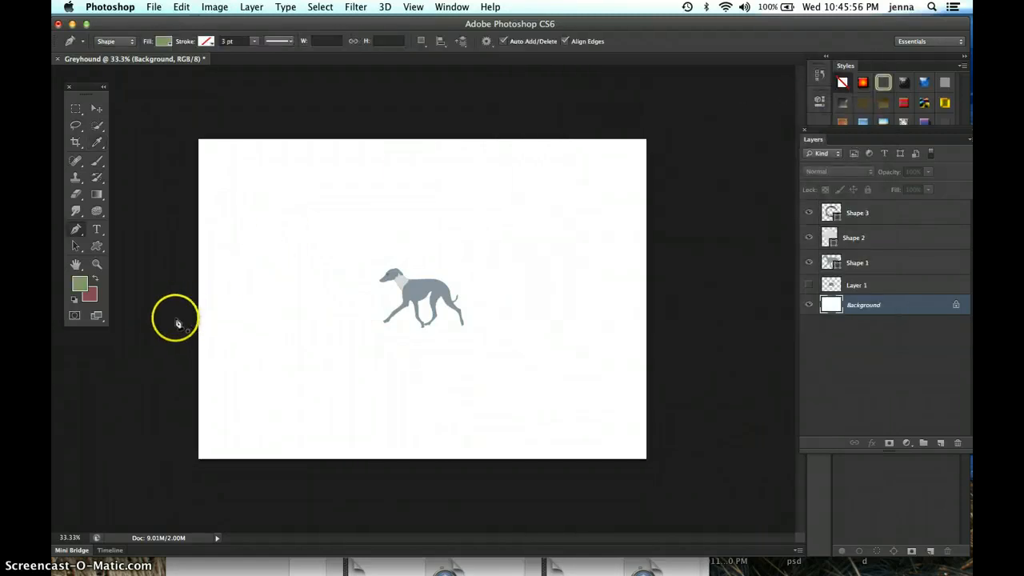
{"action": "left_click", "coordinate": [184, 289]}
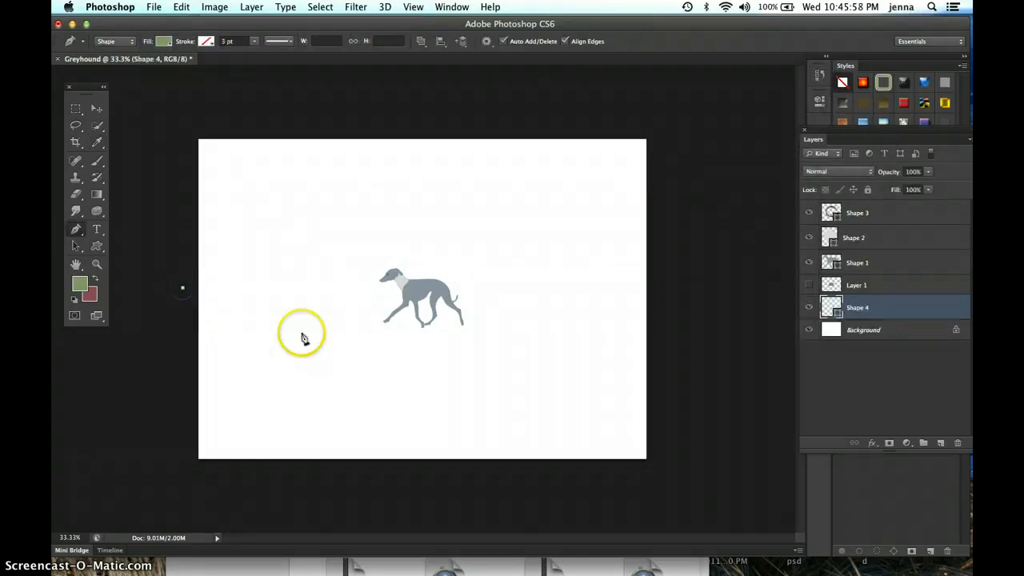
{"action": "left_click", "coordinate": [401, 325]}
{"action": "left_click_drag", "start_coordinate": [403, 328], "coordinate": [438, 326]}
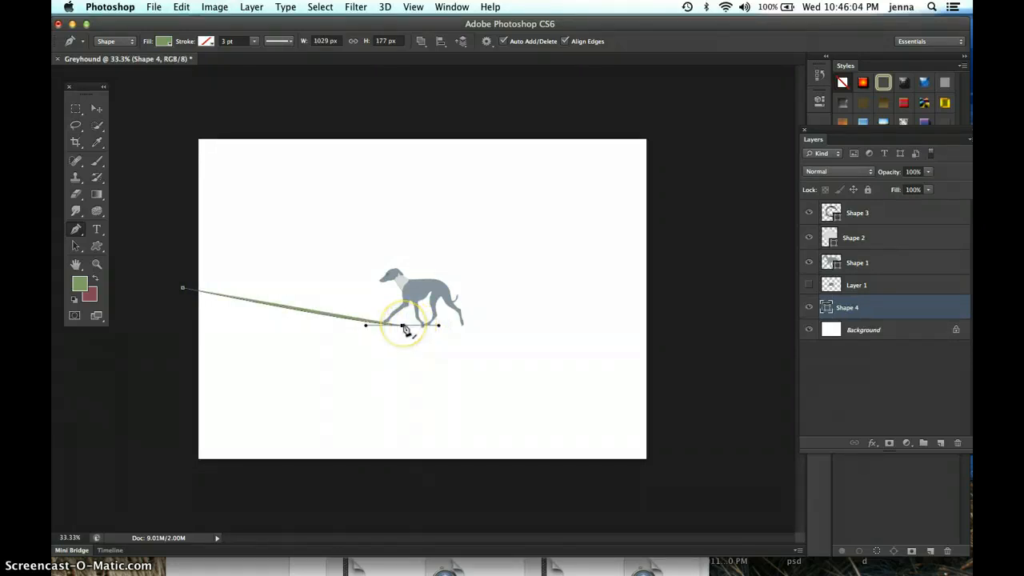
{"action": "left_click", "coordinate": [404, 327]}
{"action": "left_click_drag", "start_coordinate": [406, 323], "coordinate": [408, 320]}
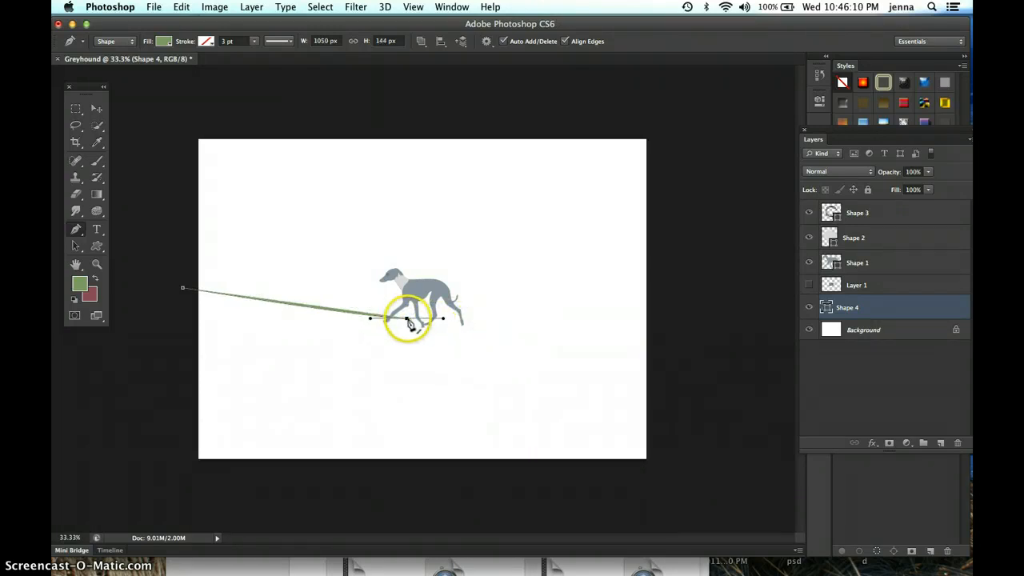
{"action": "left_click", "coordinate": [407, 320]}
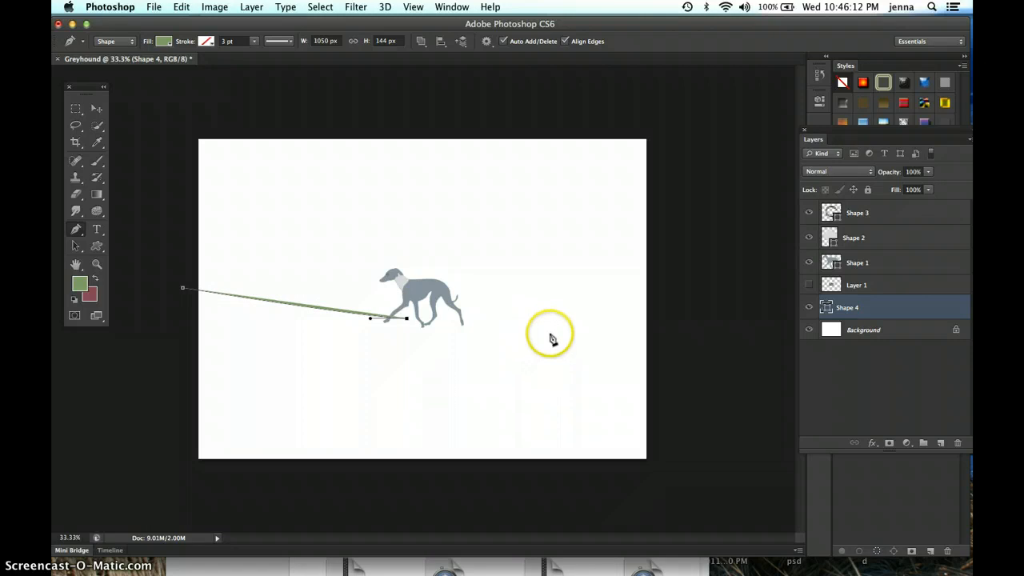
Step: Continue the hill's upper edge down behind the dog, level it off, and end it at a corner point past the canvas's right edge
{"action": "left_click", "coordinate": [551, 335]}
{"action": "left_click_drag", "start_coordinate": [551, 335], "coordinate": [606, 342]}
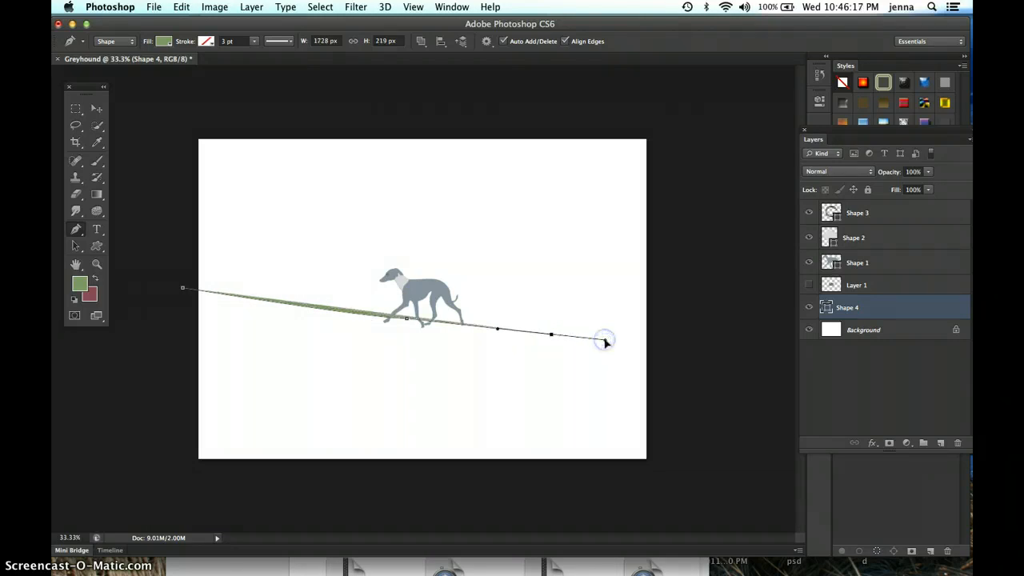
{"action": "left_click", "coordinate": [551, 337], "text": "alt"}
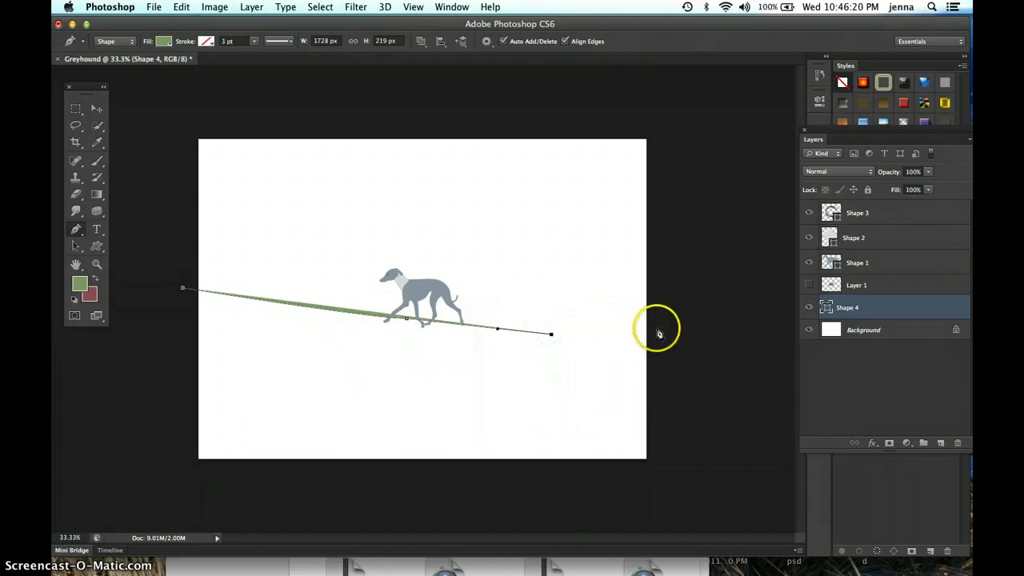
{"action": "left_click_drag", "start_coordinate": [659, 335], "coordinate": [692, 330]}
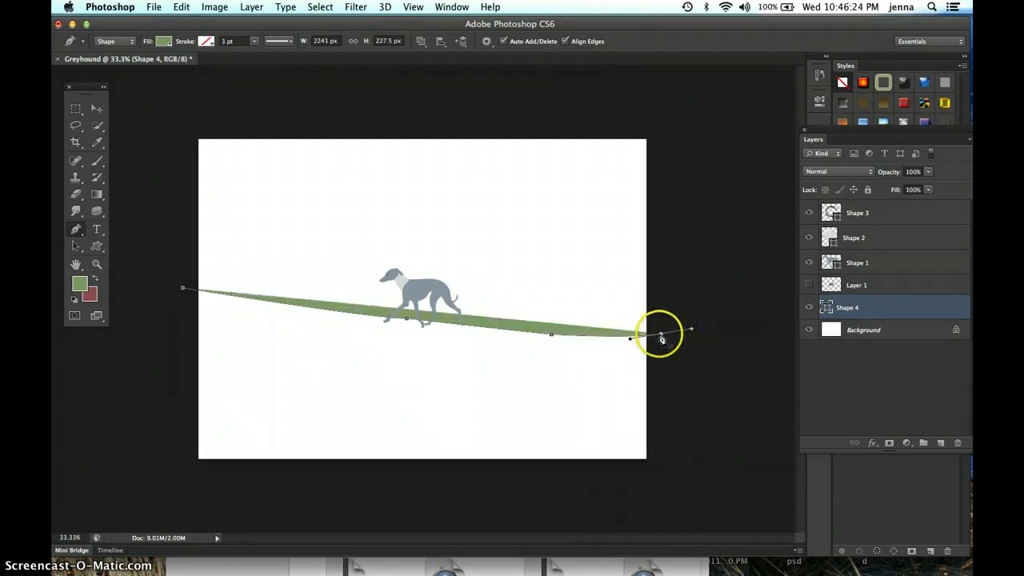
{"action": "left_click", "coordinate": [661, 335], "text": "alt"}
Step: Close the hill shape around the canvas's lower corners at about 2241 × 867 px, and make the Background layer active
{"action": "left_click", "coordinate": [659, 468]}
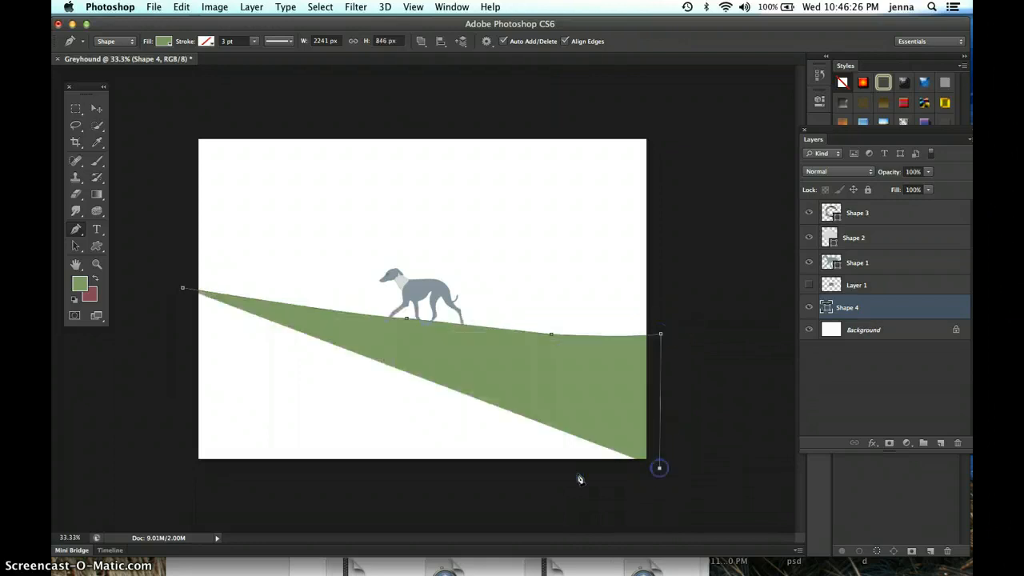
{"action": "left_click", "coordinate": [187, 472]}
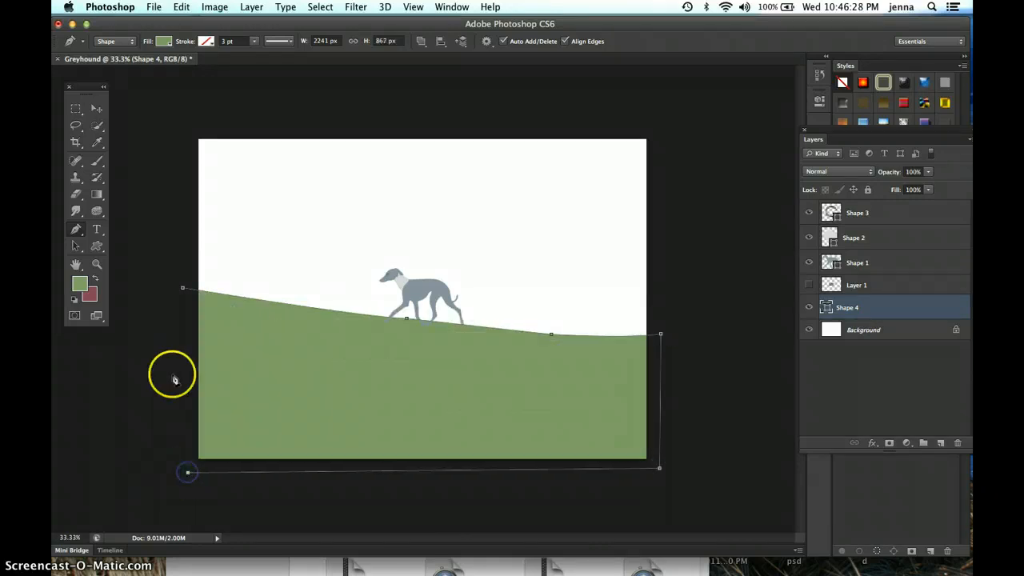
{"action": "left_click", "coordinate": [184, 292]}
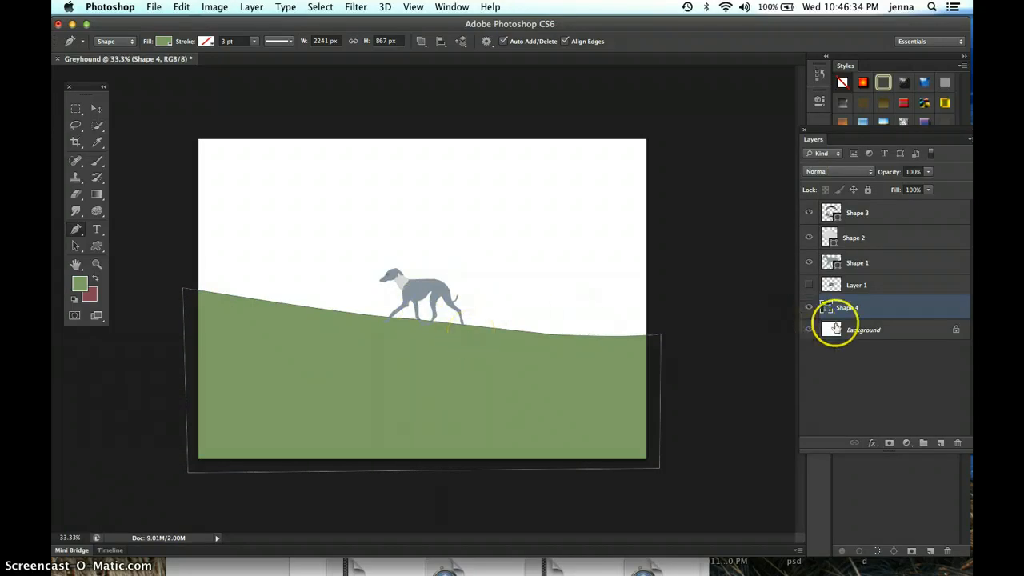
{"action": "left_click", "coordinate": [878, 331]}
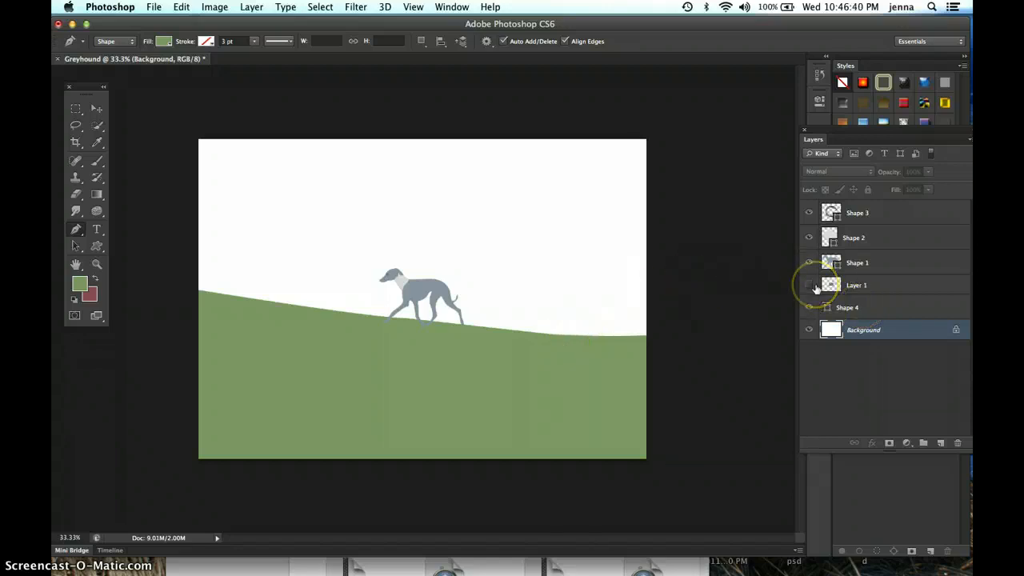
{"action": "left_click", "coordinate": [97, 264]}
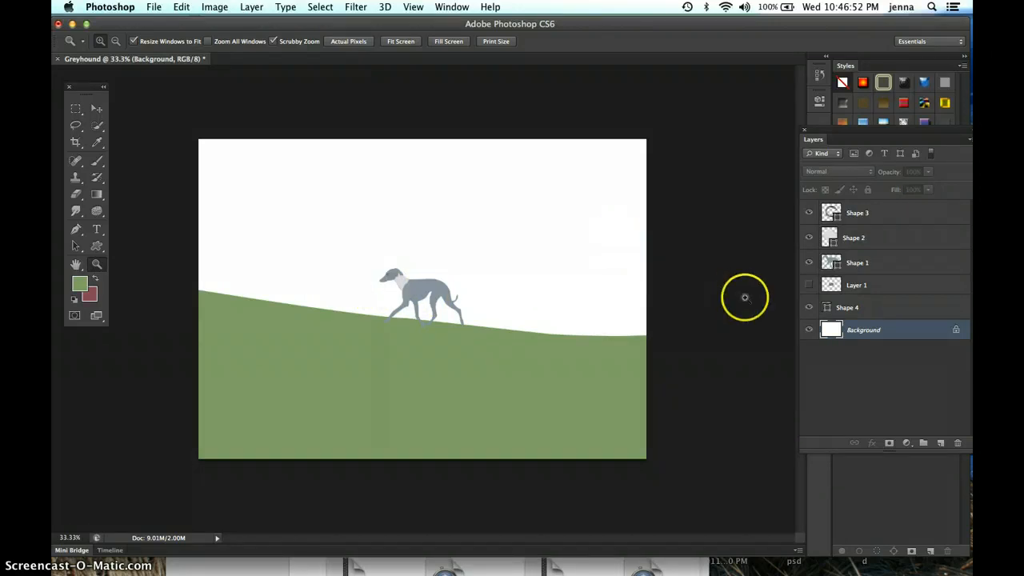
{"action": "key", "text": "super+equal"}
{"action": "key", "text": "super+equal"}
{"action": "key", "text": "super+equal"}
{"action": "key", "text": "super+equal"}
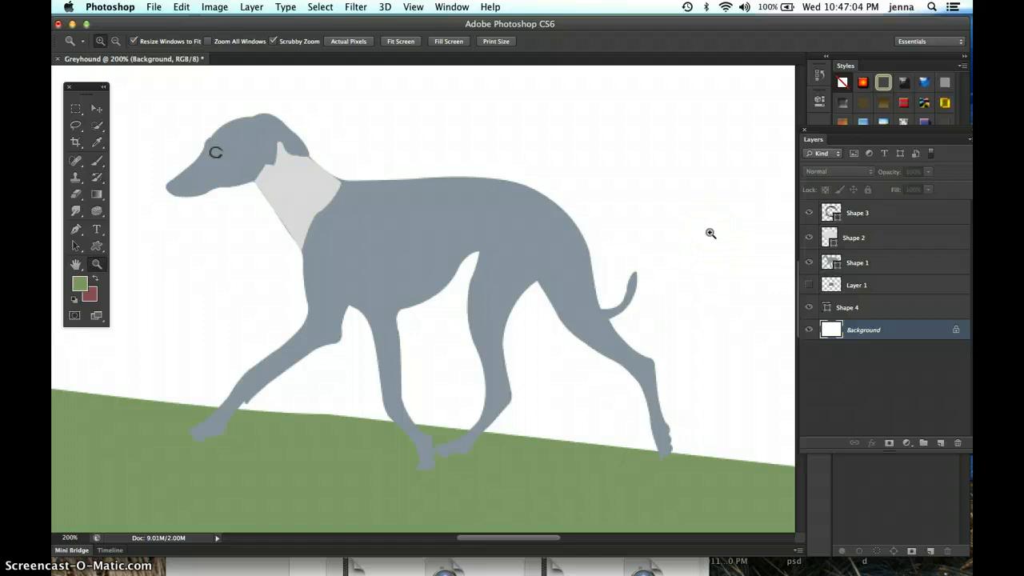
Step: Switch to the VectorStock home page in Safari and reposition the browser window to show the full page width
{"action": "mouse_move", "coordinate": [368, 24]}
{"action": "left_mouse_down"}
{"action": "mouse_move", "coordinate": [366, 192]}
{"action": "mouse_move", "coordinate": [362, 32]}
{"action": "left_mouse_up"}
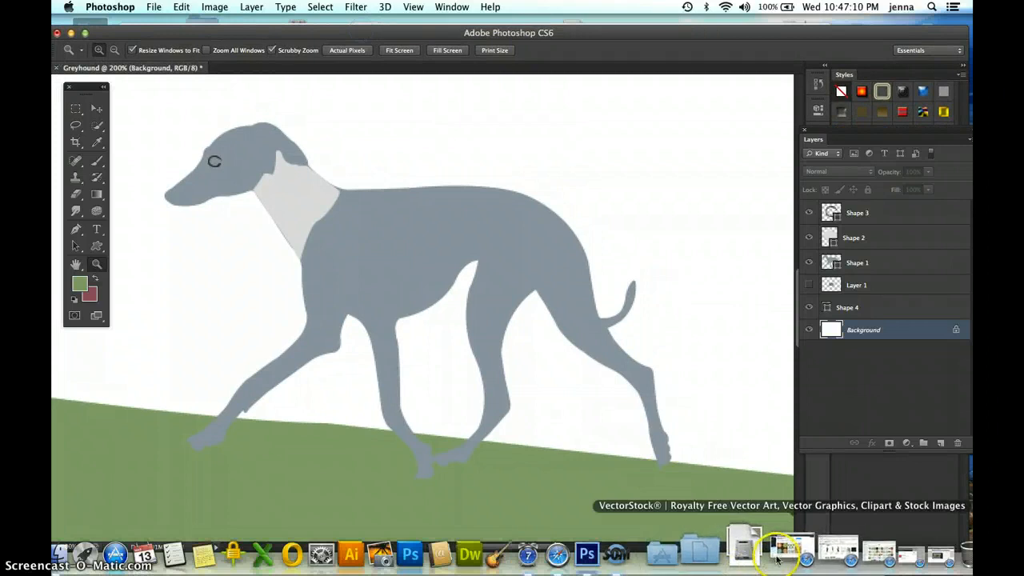
{"action": "left_click", "coordinate": [783, 551]}
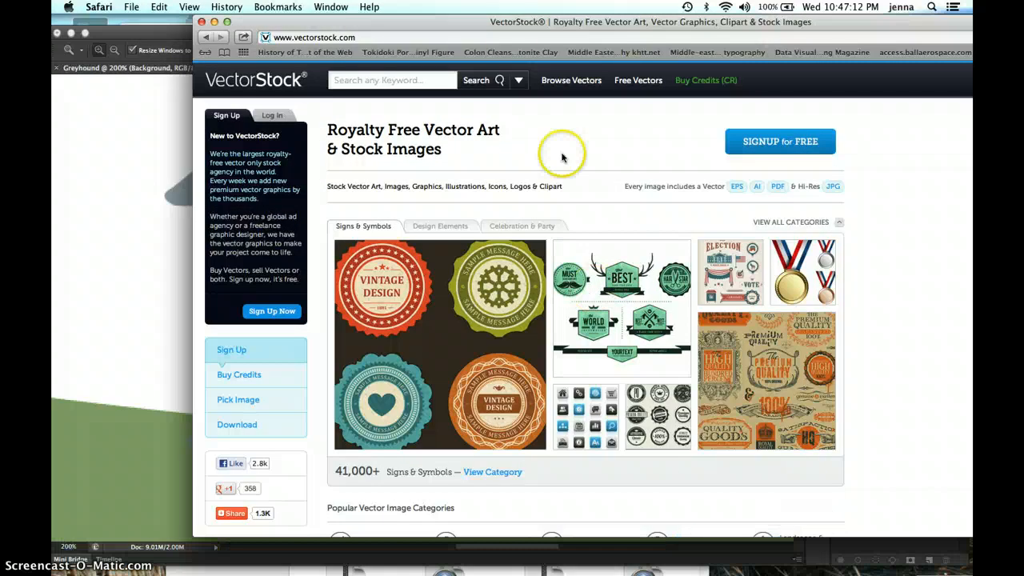
{"action": "left_click_drag", "start_coordinate": [509, 24], "coordinate": [379, 10]}
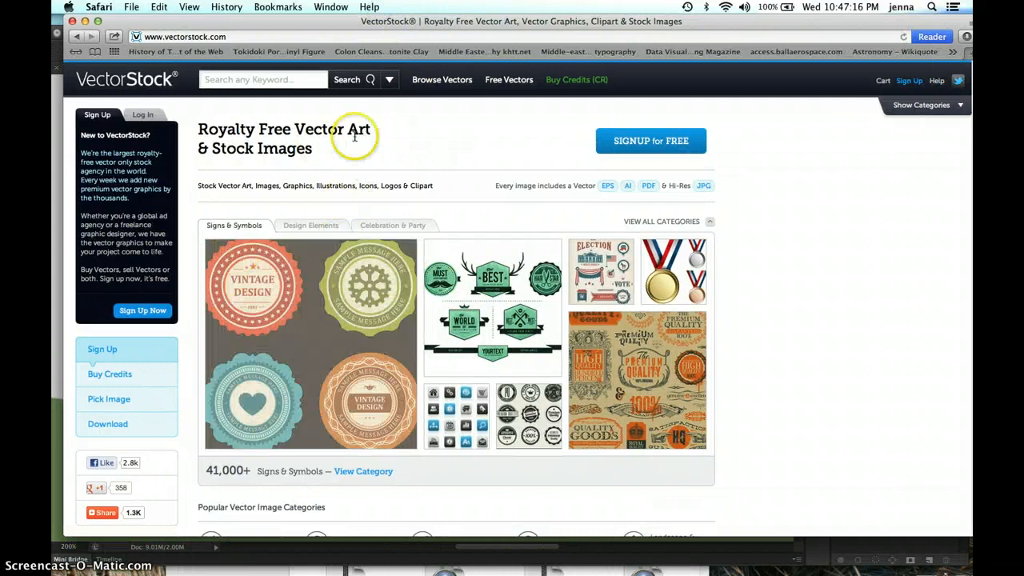
{"action": "left_click", "coordinate": [437, 155]}
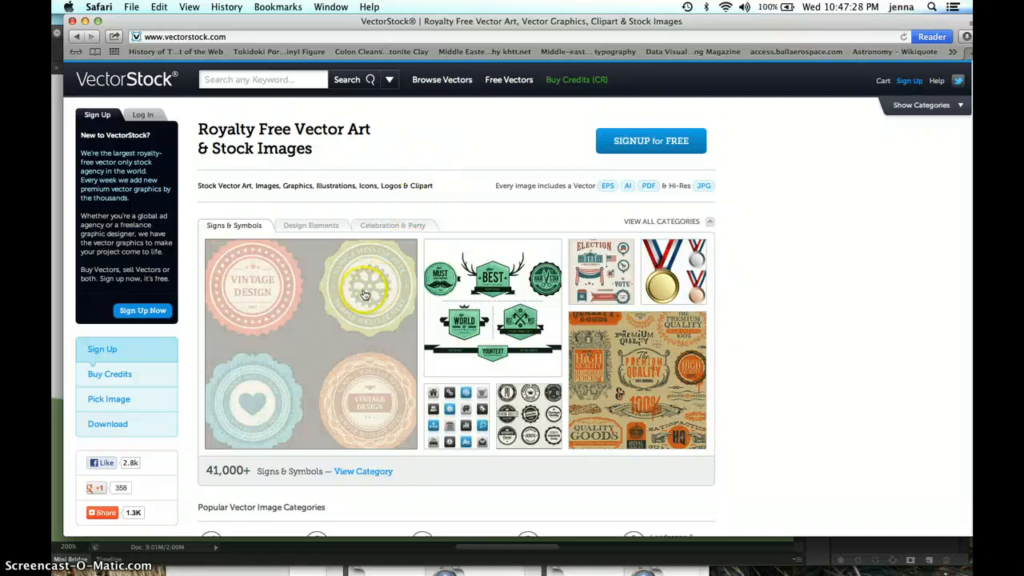
{"action": "left_click", "coordinate": [458, 169]}
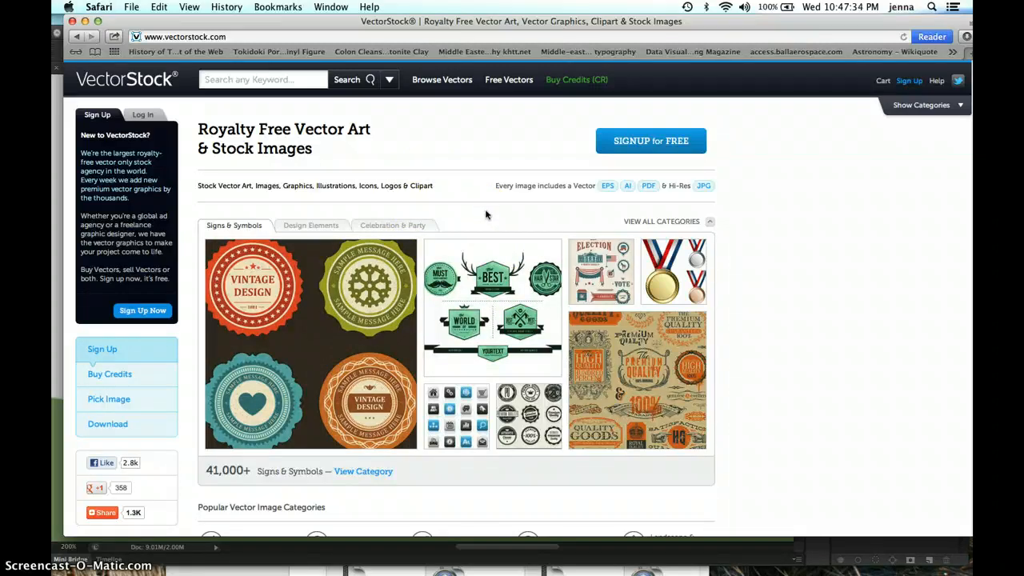
{"action": "left_click", "coordinate": [480, 128]}
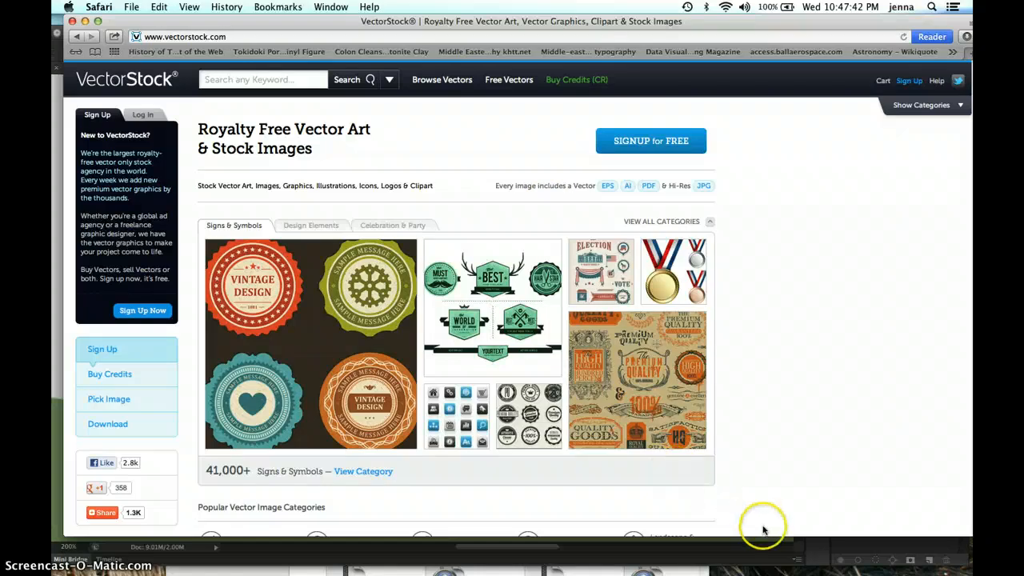
{"action": "mouse_move", "coordinate": [773, 550]}
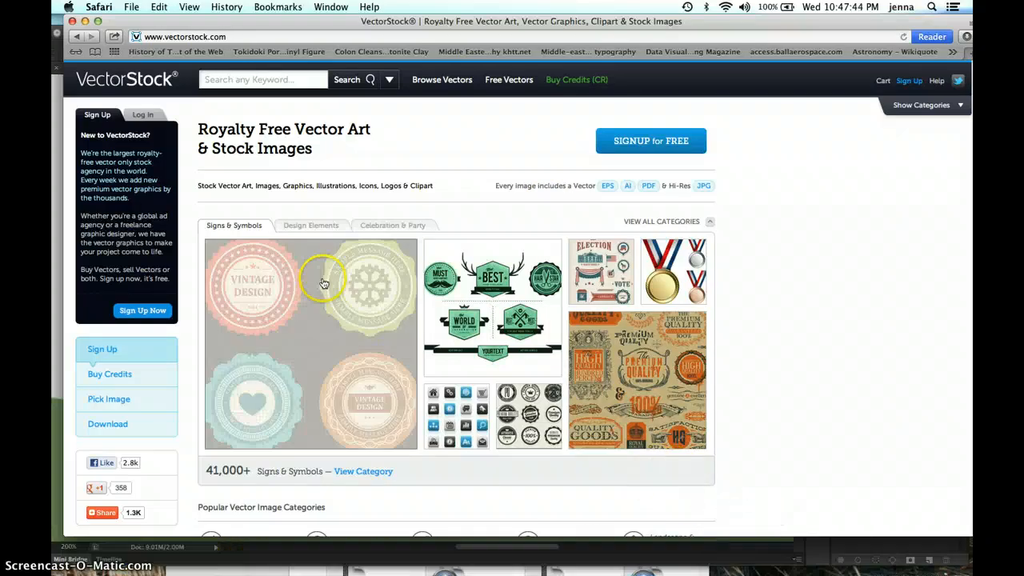
Step: Search VectorStock for "illustrations"
{"action": "left_click", "coordinate": [253, 80]}
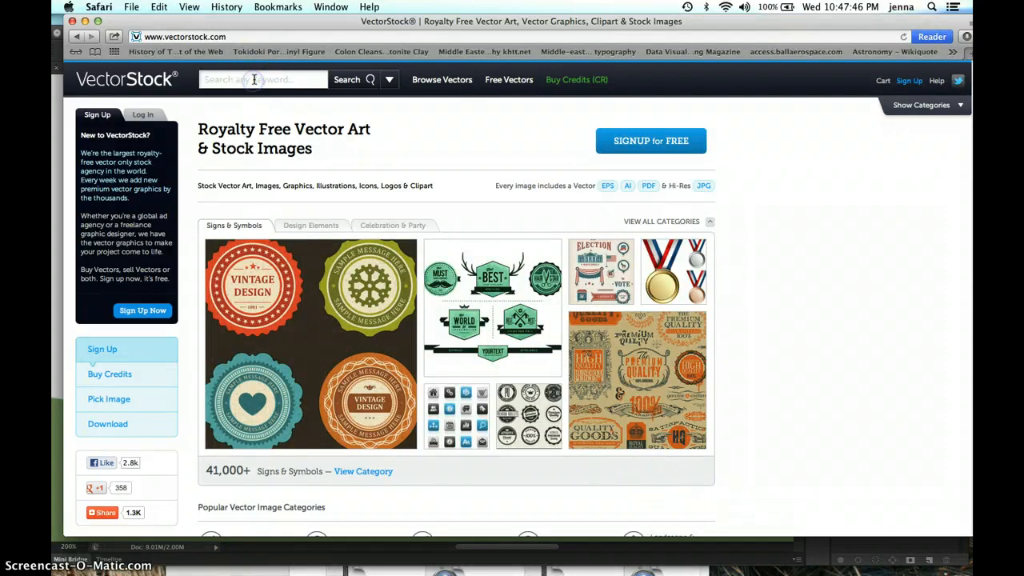
{"action": "type", "text": "illustratio"}
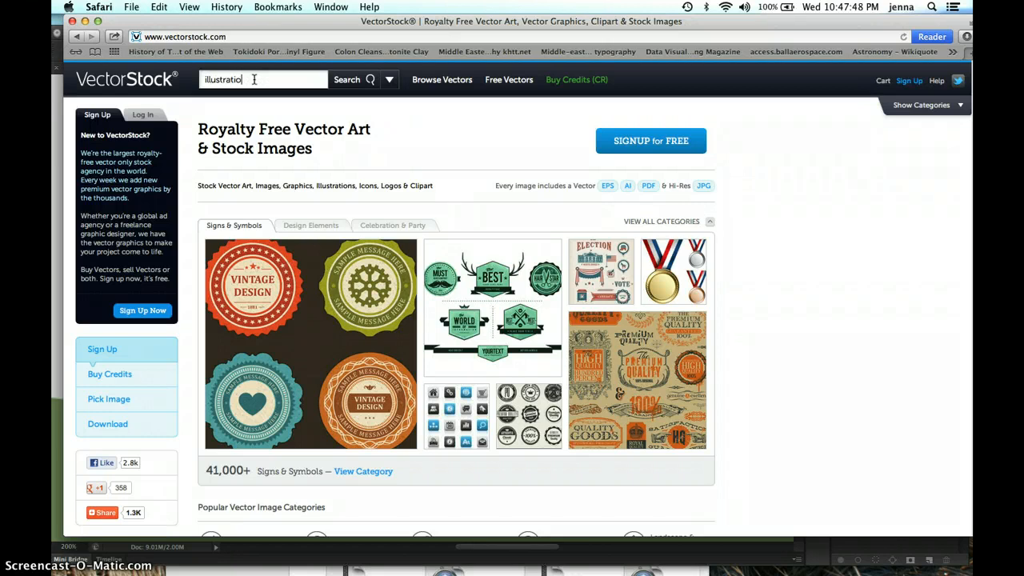
{"action": "type", "text": "ns"}
{"action": "key", "text": "Return"}
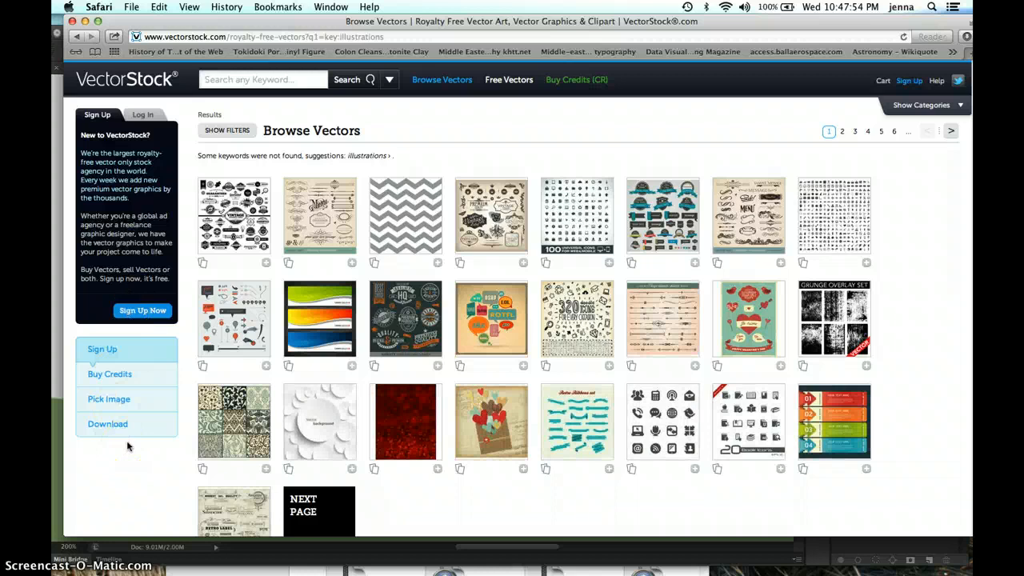
Step: Open the Valentines day retro collection vector on VectorStock, and switch to the Safari window with Shutterstock's vector results
{"action": "left_click", "coordinate": [758, 321]}
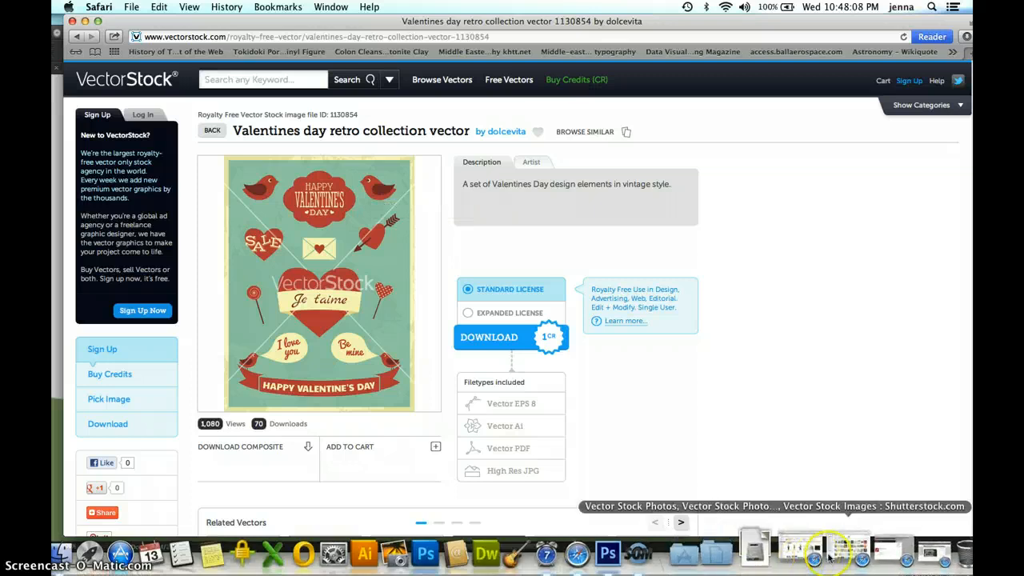
{"action": "left_click", "coordinate": [831, 557]}
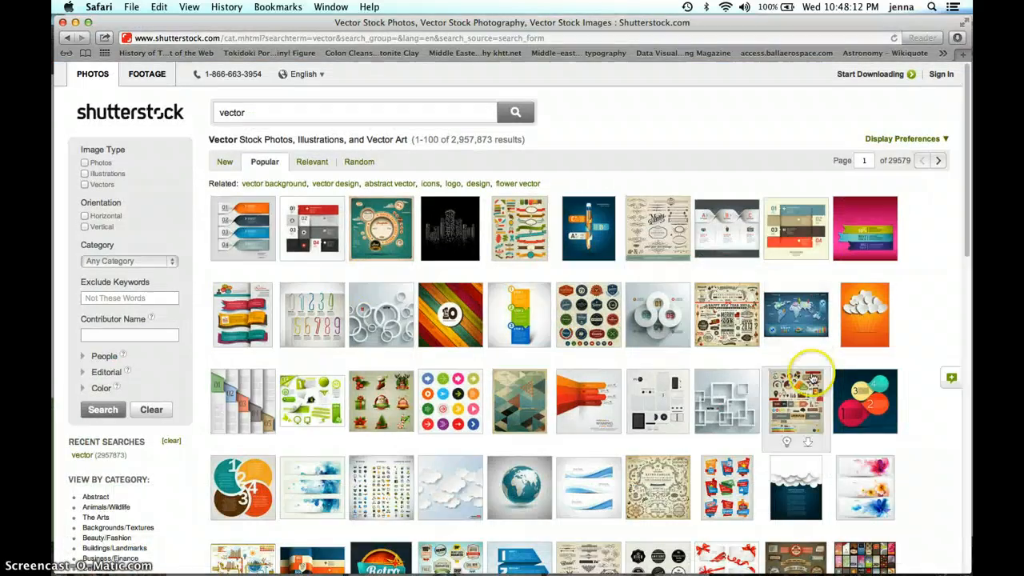
Step: Inspect the white heart-balloon illustration and the blue globe icon on Shutterstock, and return to the vector results
{"action": "mouse_move", "coordinate": [868, 312]}
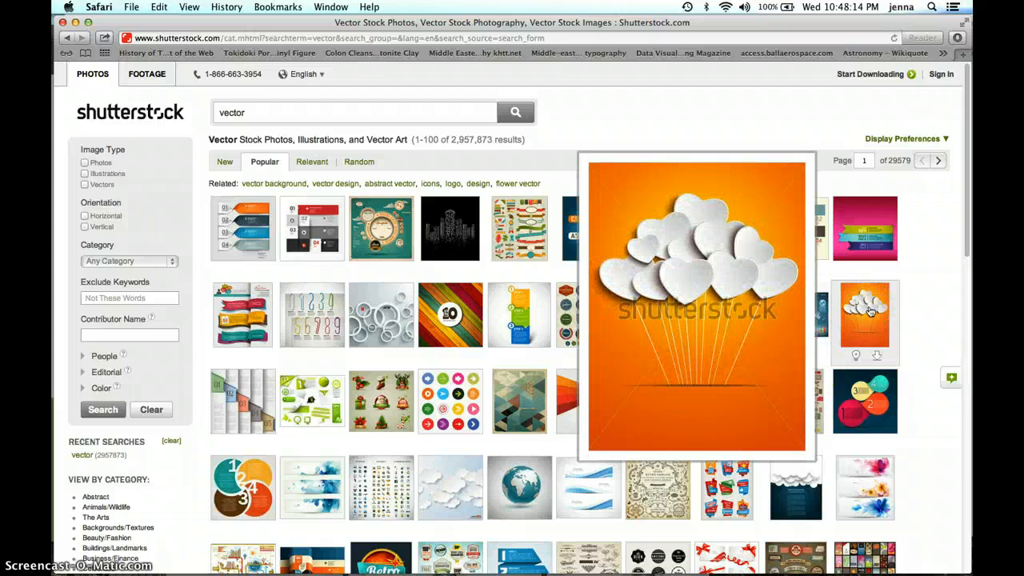
{"action": "left_click", "coordinate": [863, 305]}
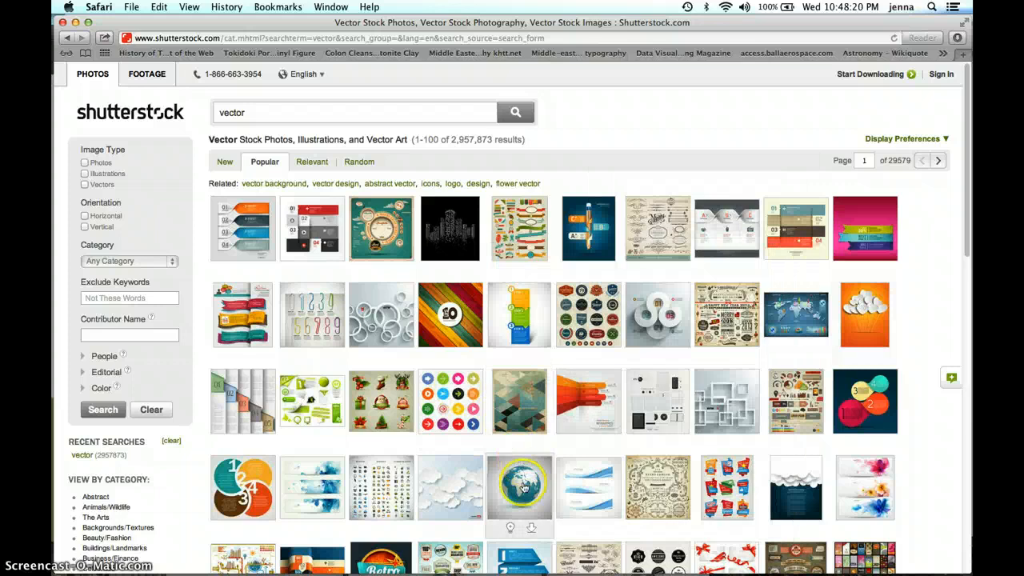
{"action": "mouse_move", "coordinate": [518, 496]}
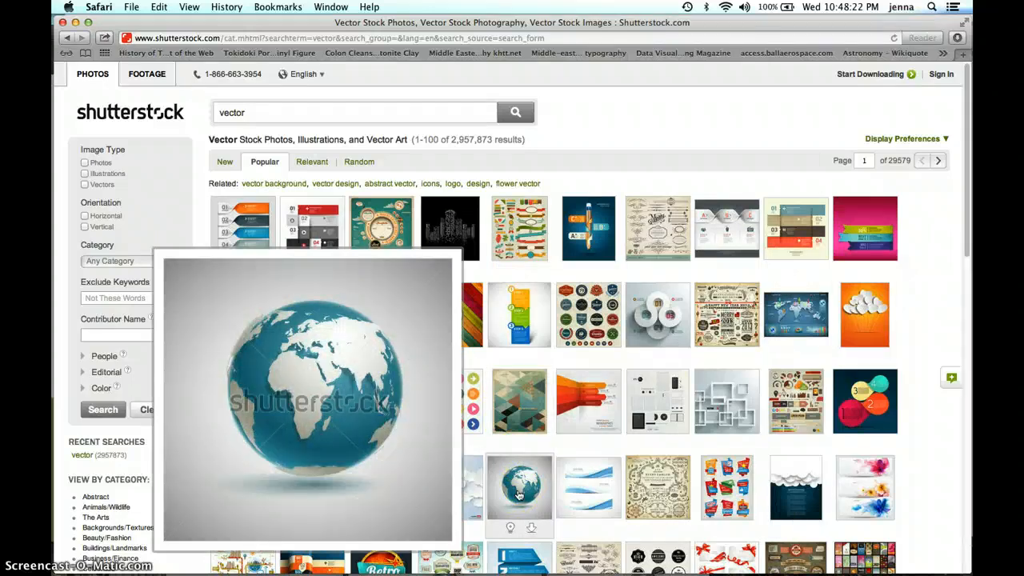
{"action": "left_click", "coordinate": [518, 496]}
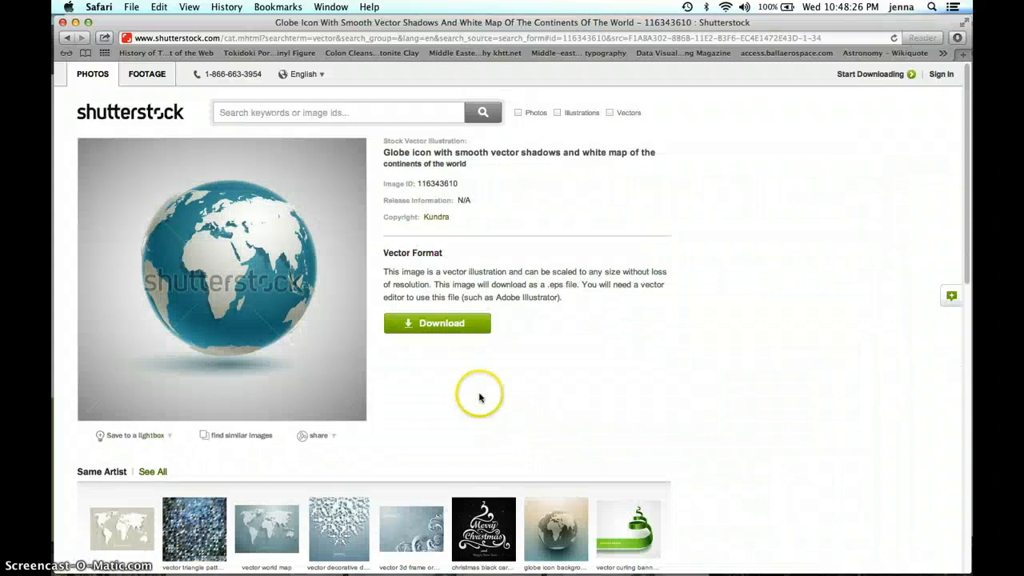
{"action": "left_click", "coordinate": [67, 40]}
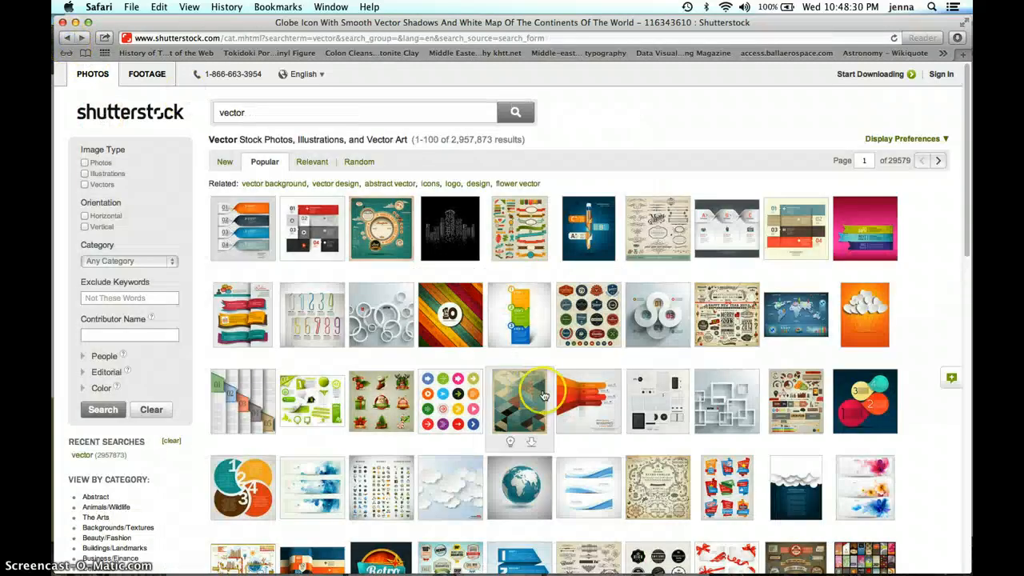
Step: Switch to the Getty Images "vector clip art" results and preview the cupcake and playing-children illustrations
{"action": "mouse_move", "coordinate": [712, 572]}
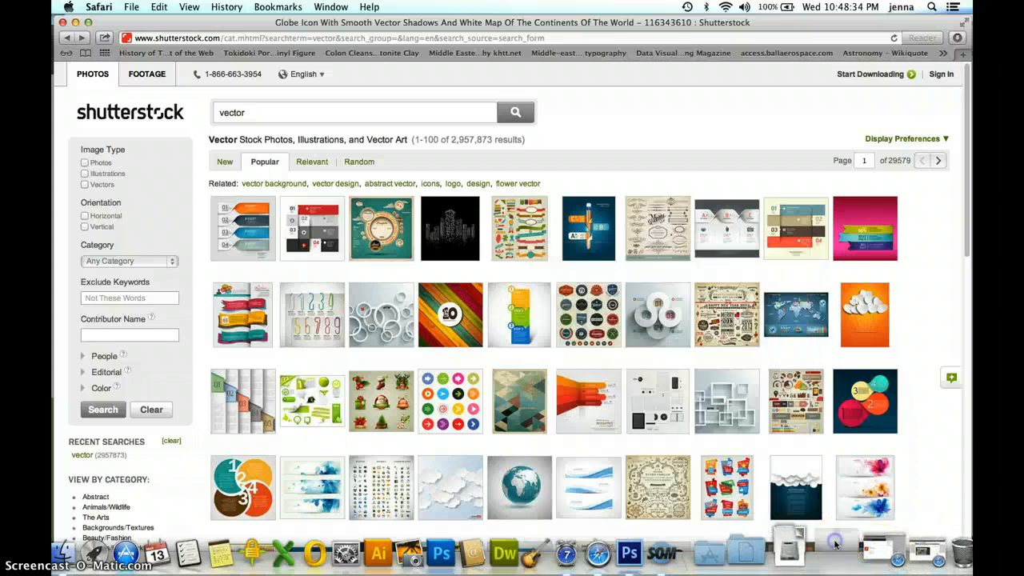
{"action": "left_click", "coordinate": [836, 548]}
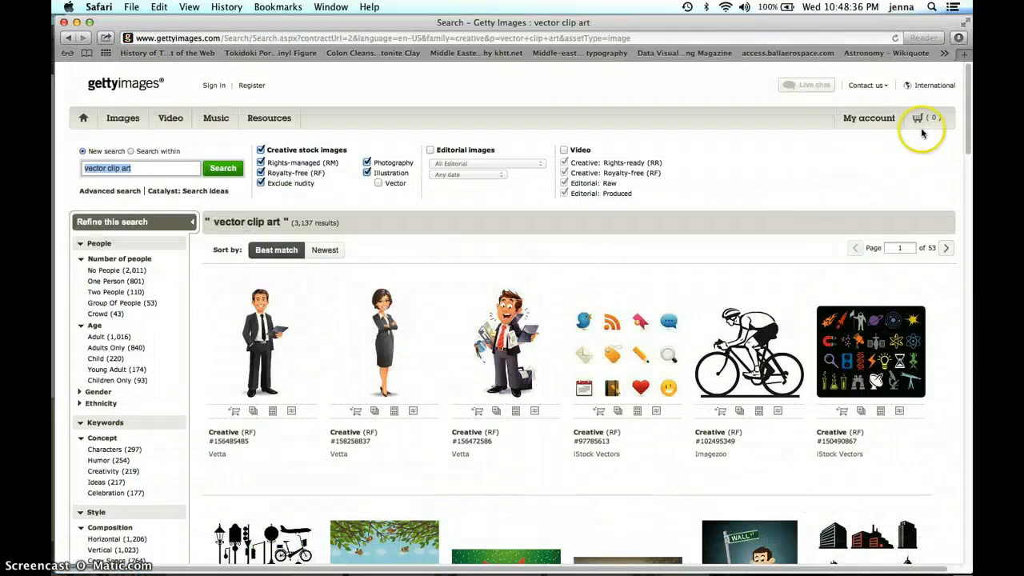
{"action": "scroll", "coordinate": [969, 136], "scroll_direction": "down", "scroll_amount": 2}
{"action": "left_click_drag", "start_coordinate": [969, 136], "coordinate": [966, 205]}
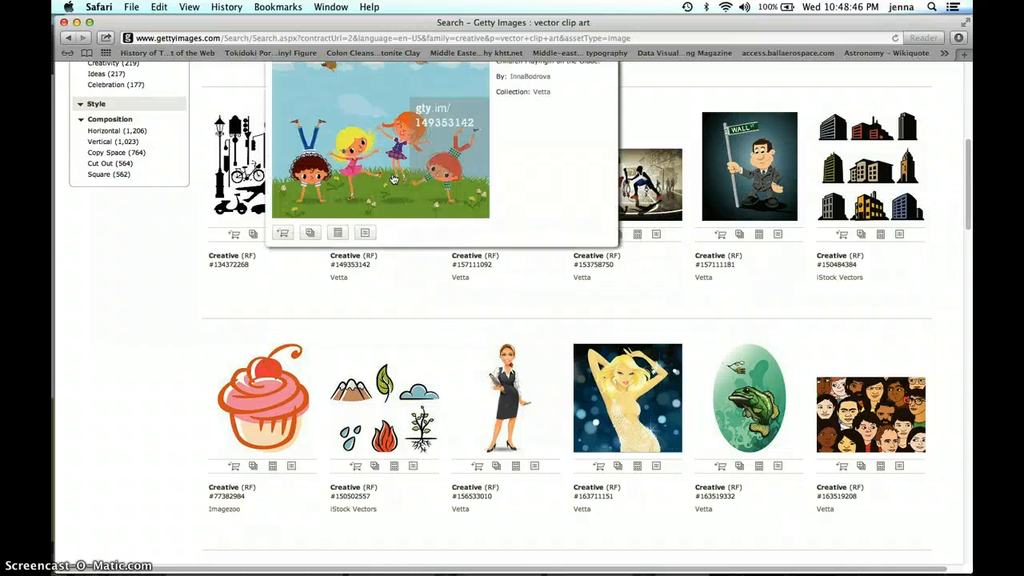
{"action": "mouse_move", "coordinate": [256, 404]}
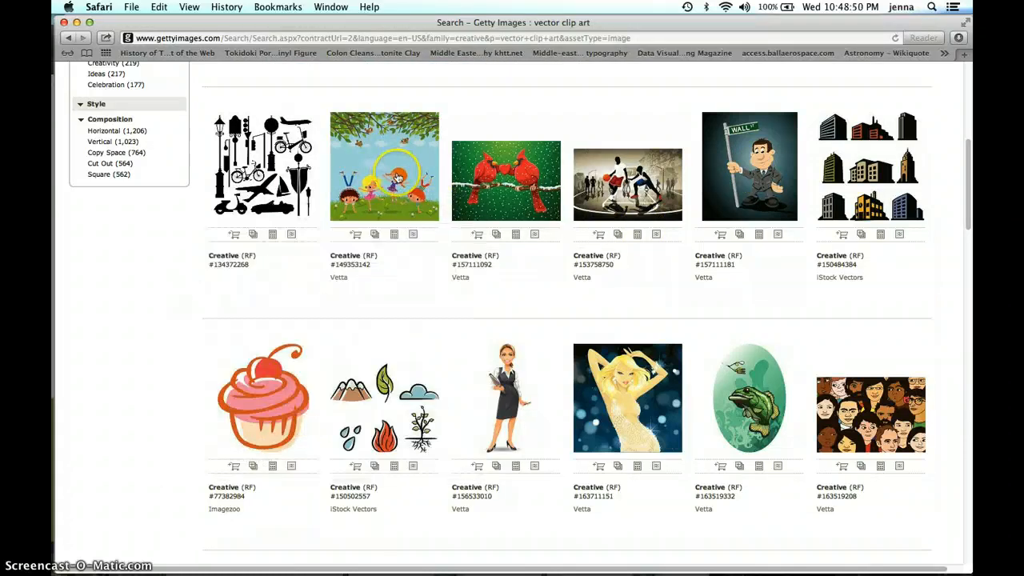
{"action": "mouse_move", "coordinate": [398, 177]}
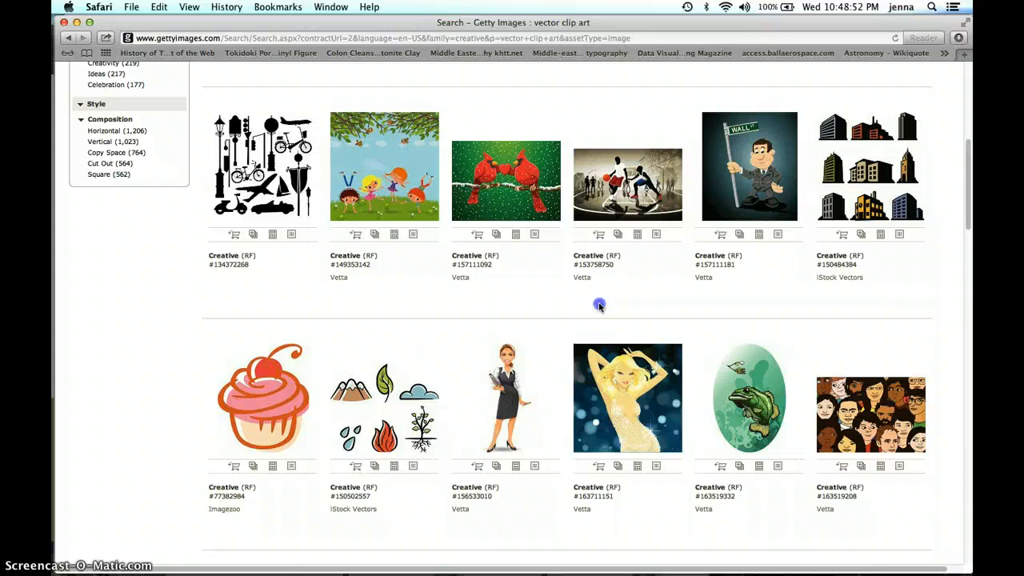
Step: View the details of the playing-children illustration on Getty Images, and close its window
{"action": "left_click_drag", "start_coordinate": [970, 157], "coordinate": [964, 141]}
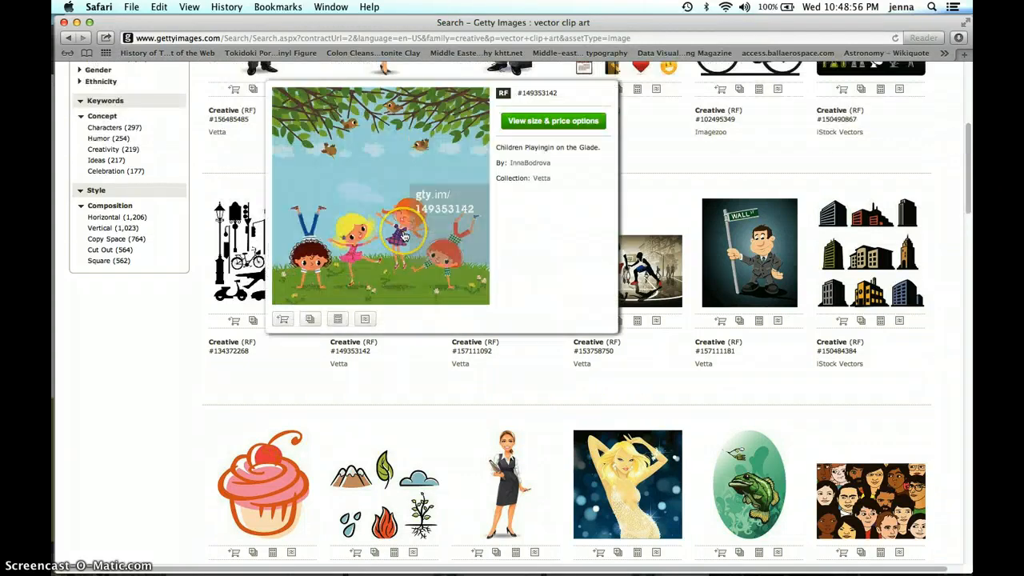
{"action": "left_click", "coordinate": [405, 235]}
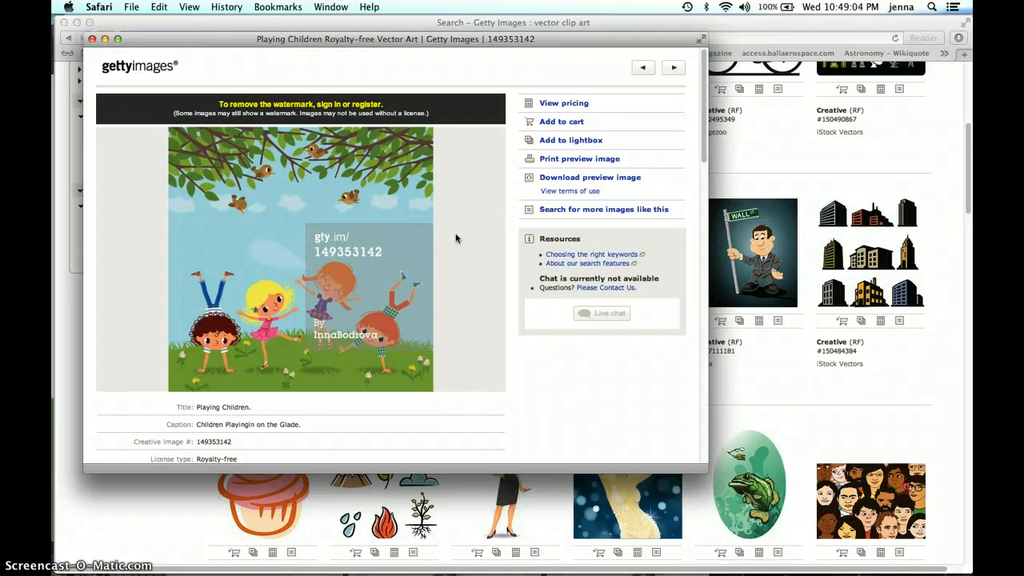
{"action": "left_click", "coordinate": [92, 38]}
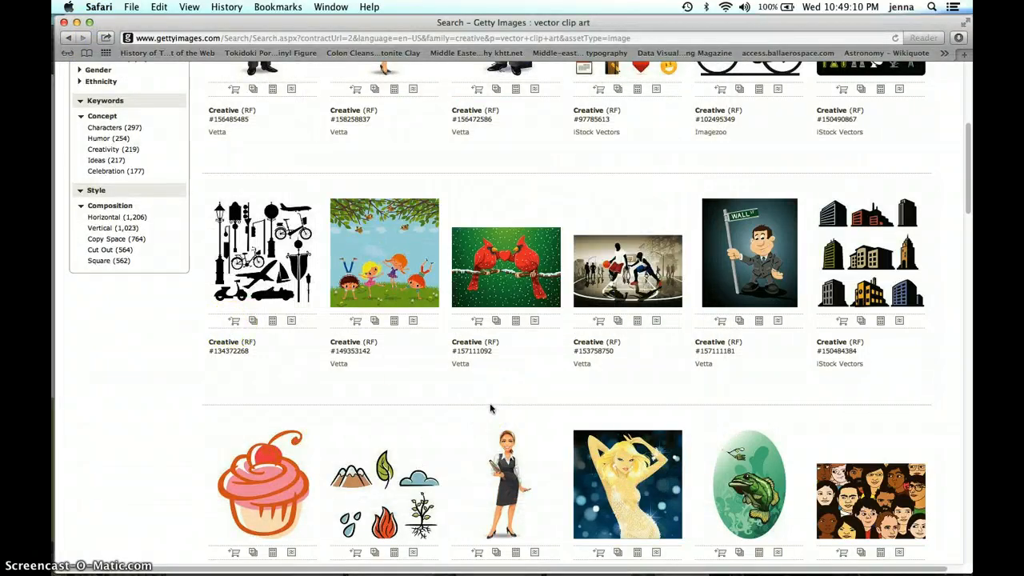
Step: Examine more Getty Images vector illustrations, view the details of the woman shopping in London with a dog, and close that window
{"action": "mouse_move", "coordinate": [360, 279]}
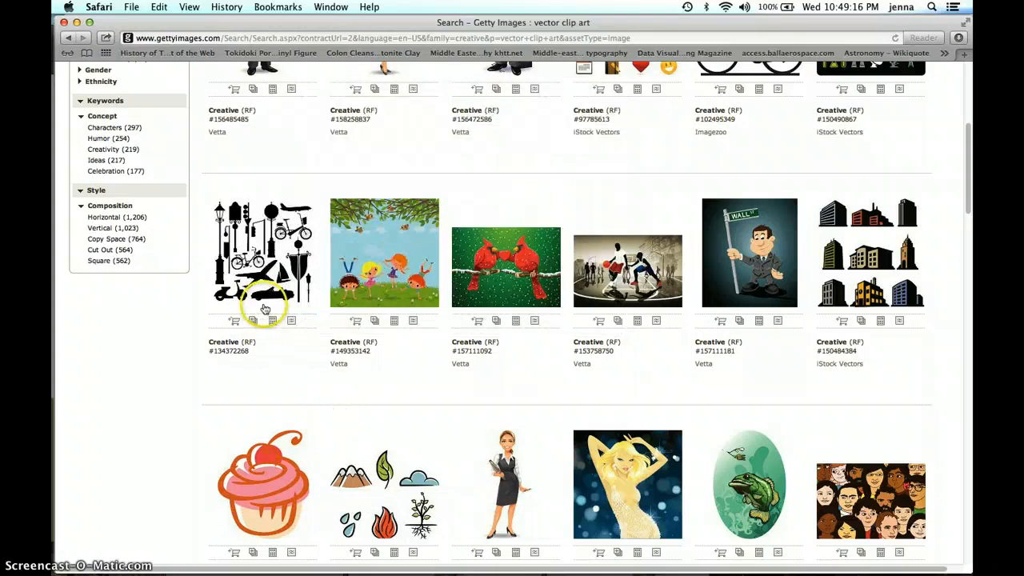
{"action": "mouse_move", "coordinate": [266, 295]}
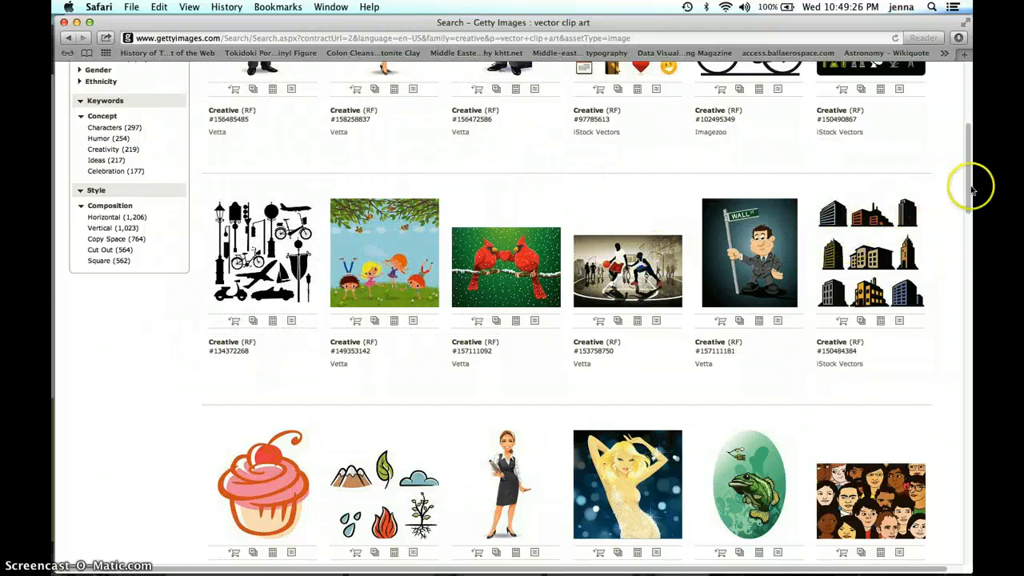
{"action": "left_click_drag", "start_coordinate": [968, 190], "coordinate": [963, 334]}
{"action": "mouse_move", "coordinate": [387, 226]}
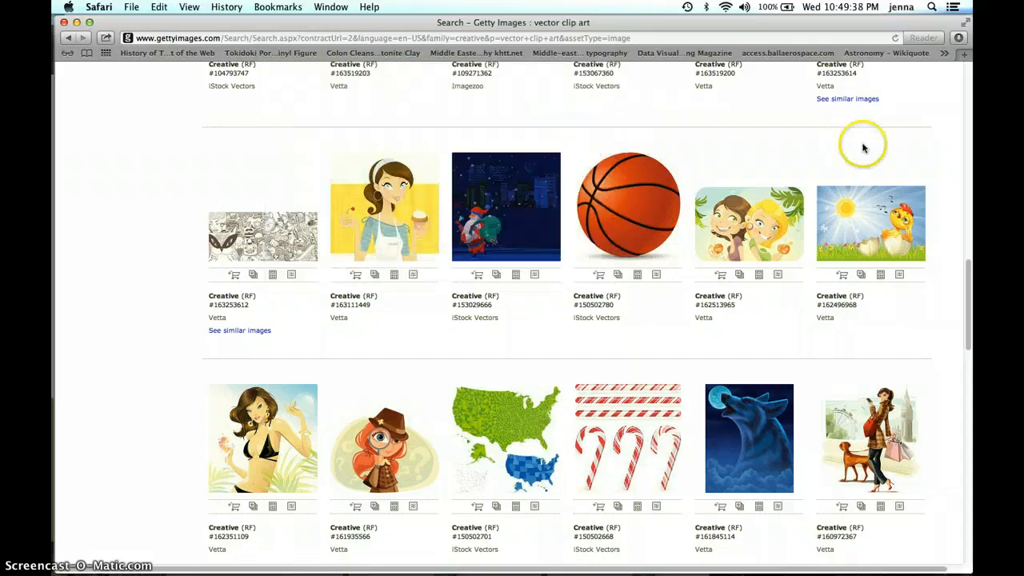
{"action": "left_click_drag", "start_coordinate": [970, 280], "coordinate": [971, 318]}
{"action": "left_click", "coordinate": [868, 244]}
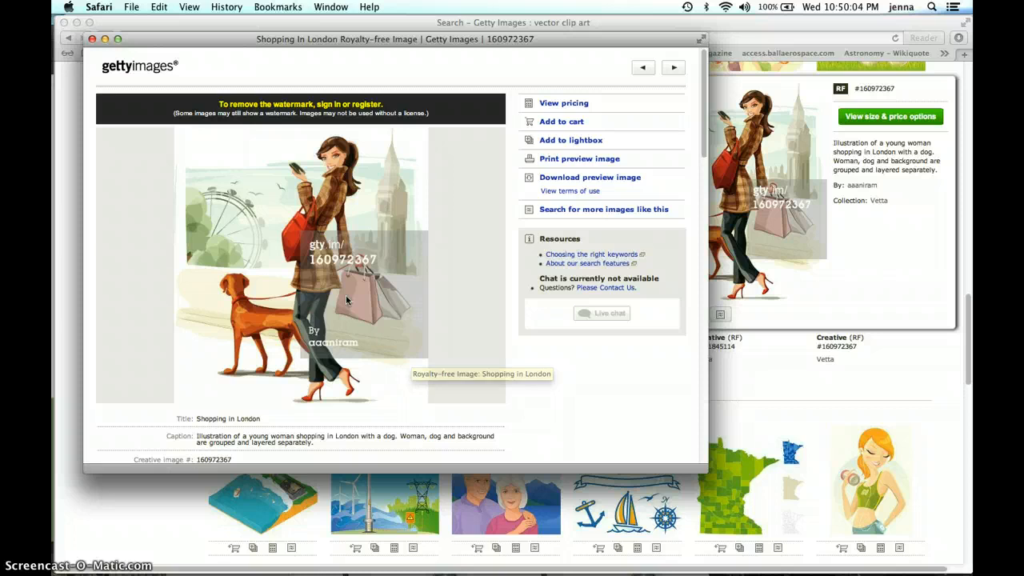
{"action": "left_click", "coordinate": [92, 38]}
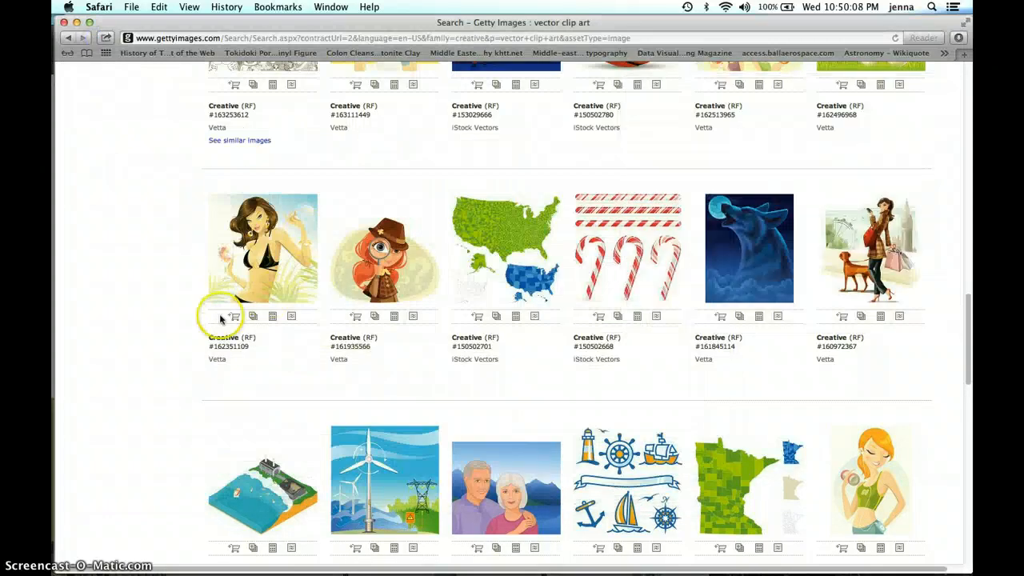